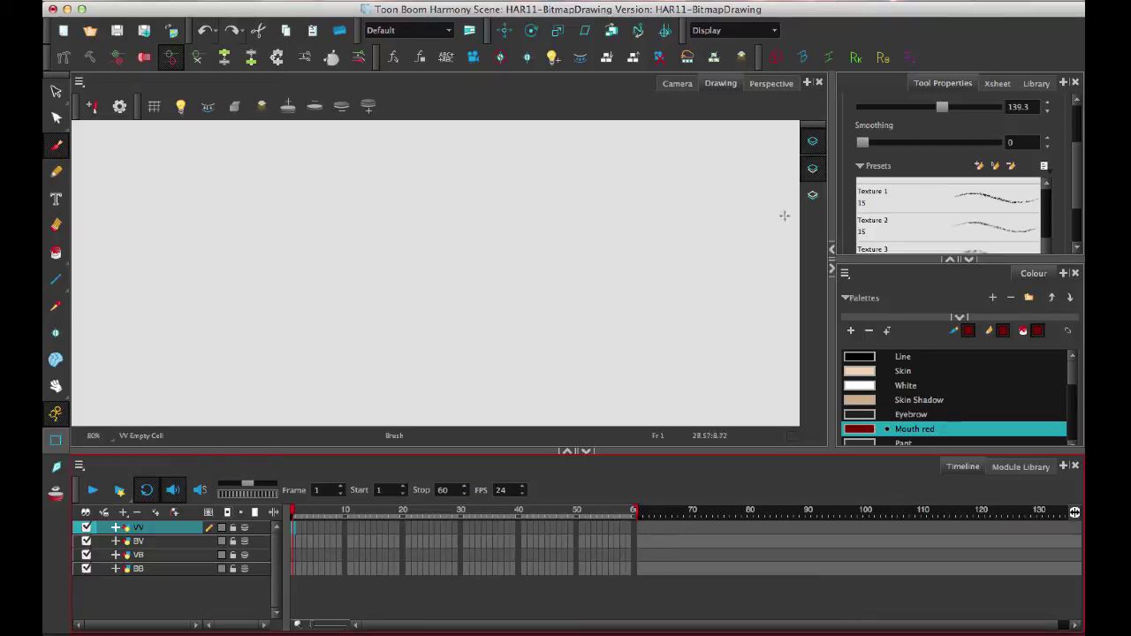
# Step: Look through the BV, VB, BB and VV layers at frame 1, and toggle the art layer preview on VV
pyautogui.click(294, 541)
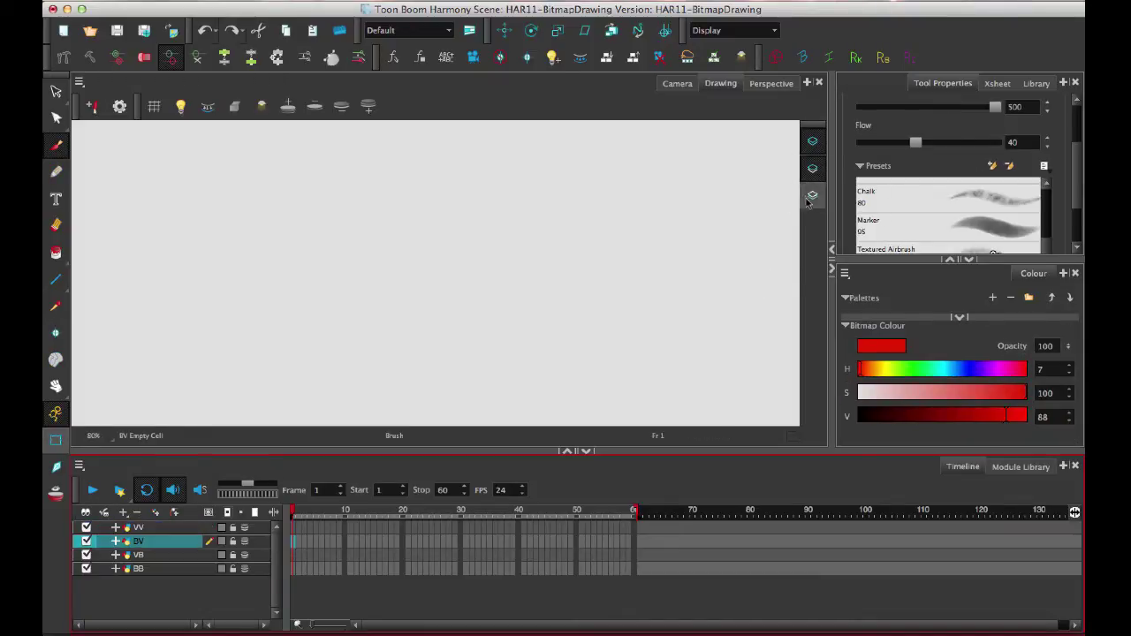
pyautogui.click(292, 555)
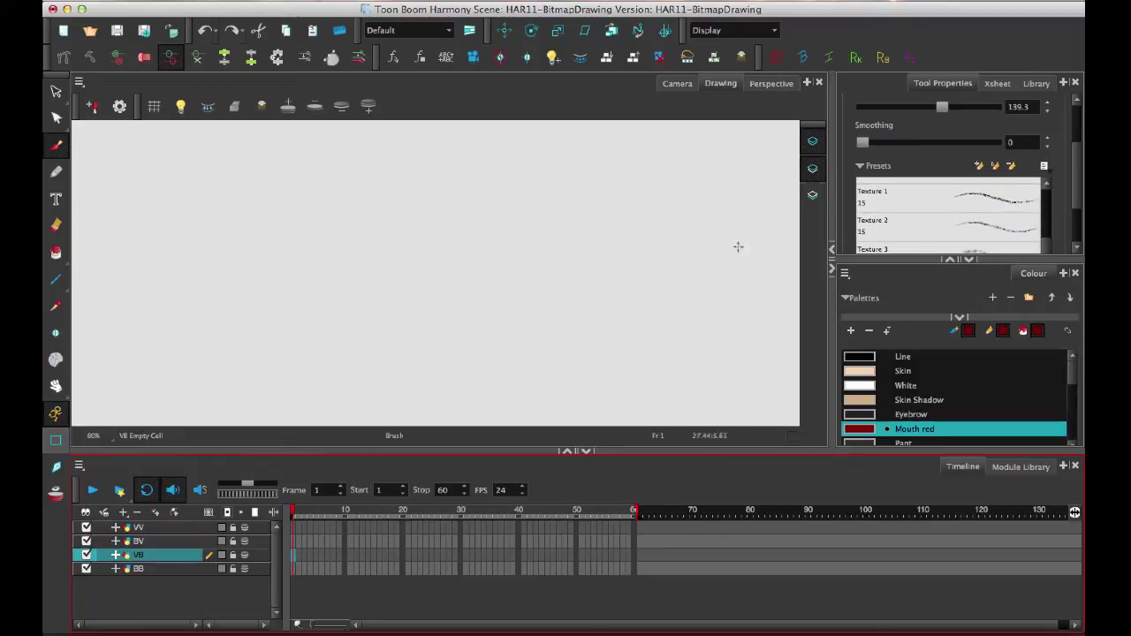
pyautogui.click(294, 568)
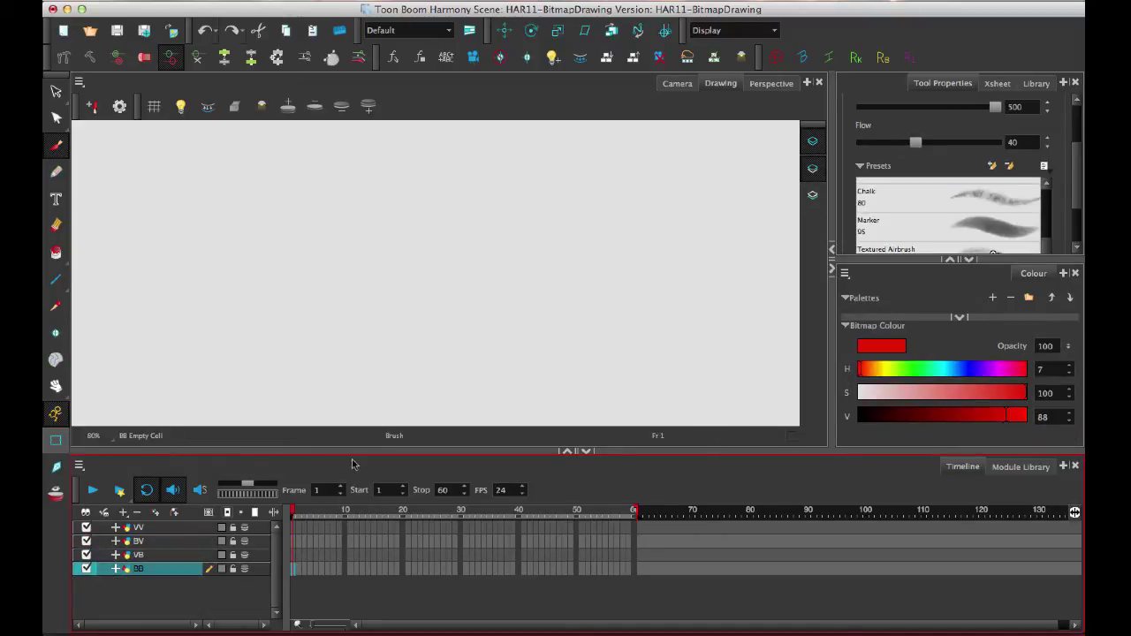
pyautogui.click(296, 528)
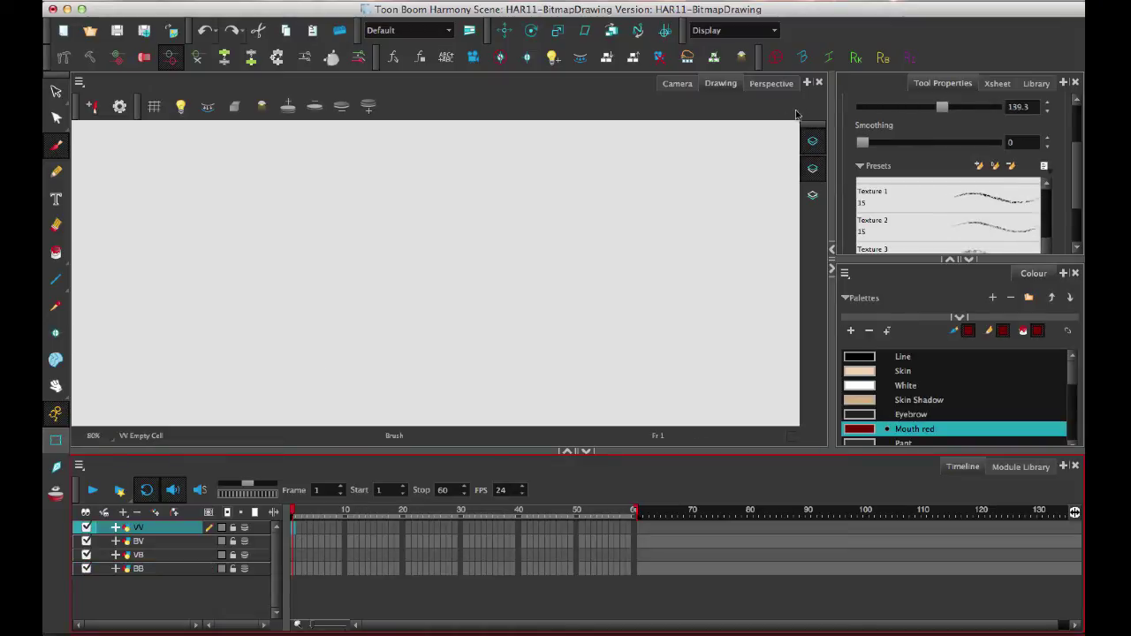
pyautogui.click(813, 168)
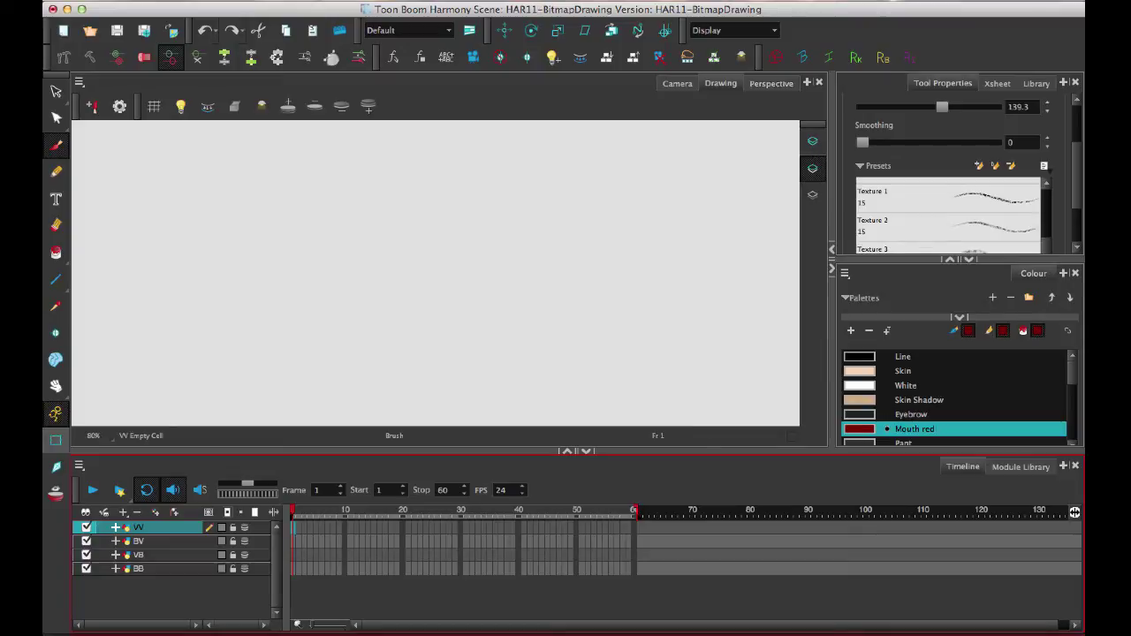
pyautogui.click(813, 144)
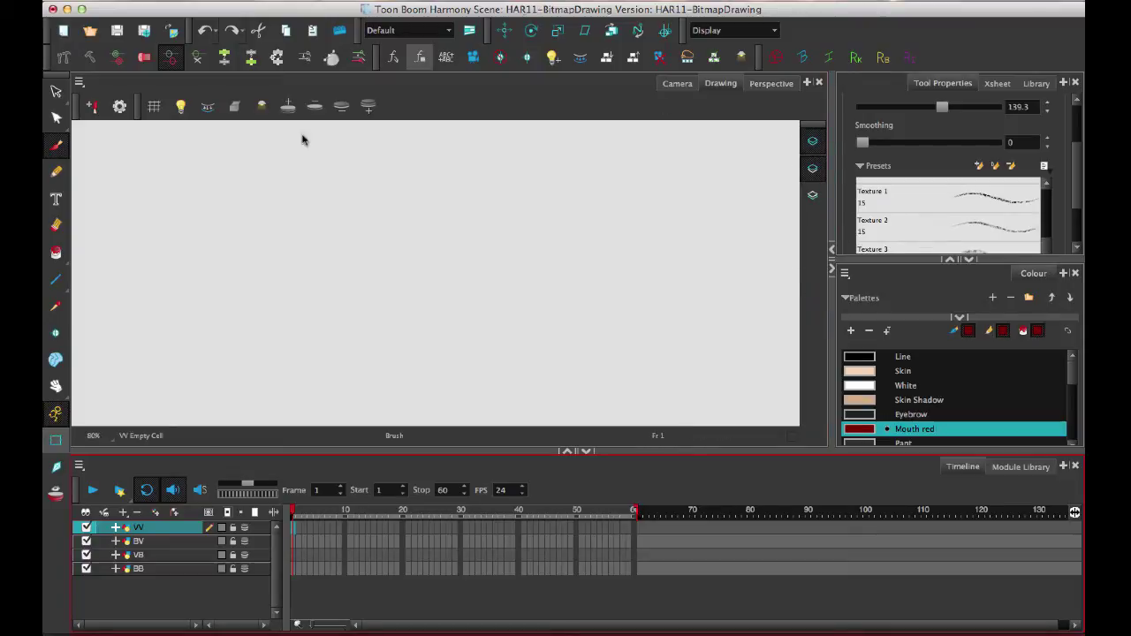
# Step: Brush a closed oval in the Line colour on the line art layer of VV at frame 1
pyautogui.click(868, 358)
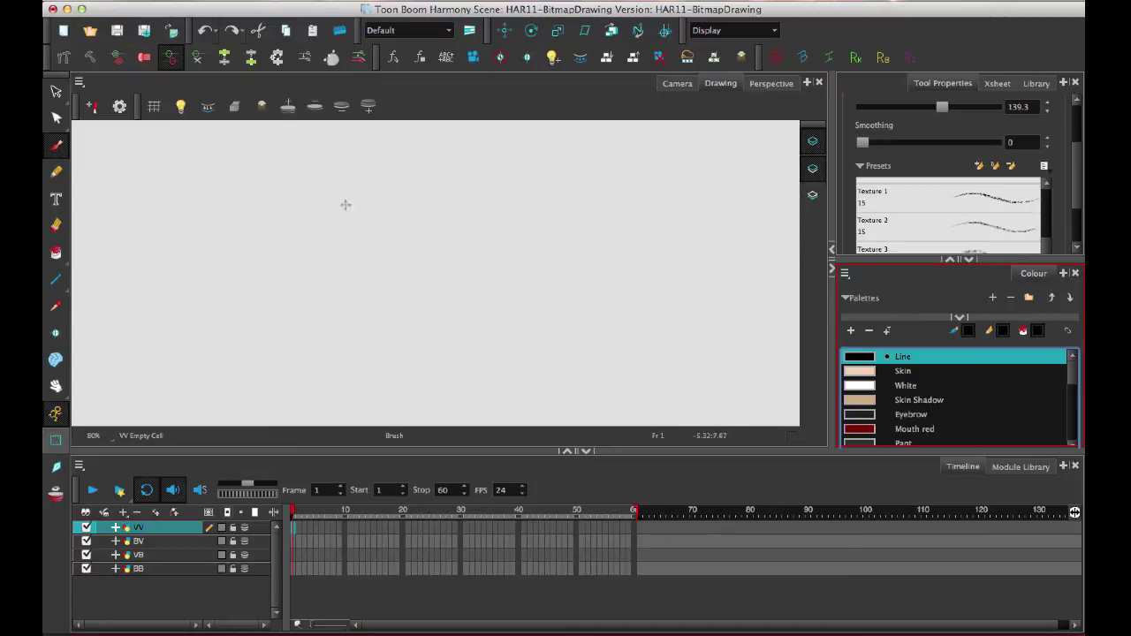
pyautogui.moveTo(461, 172)
pyautogui.mouseDown()
pyautogui.moveTo(442, 355)
pyautogui.moveTo(393, 181)
pyautogui.mouseUp()
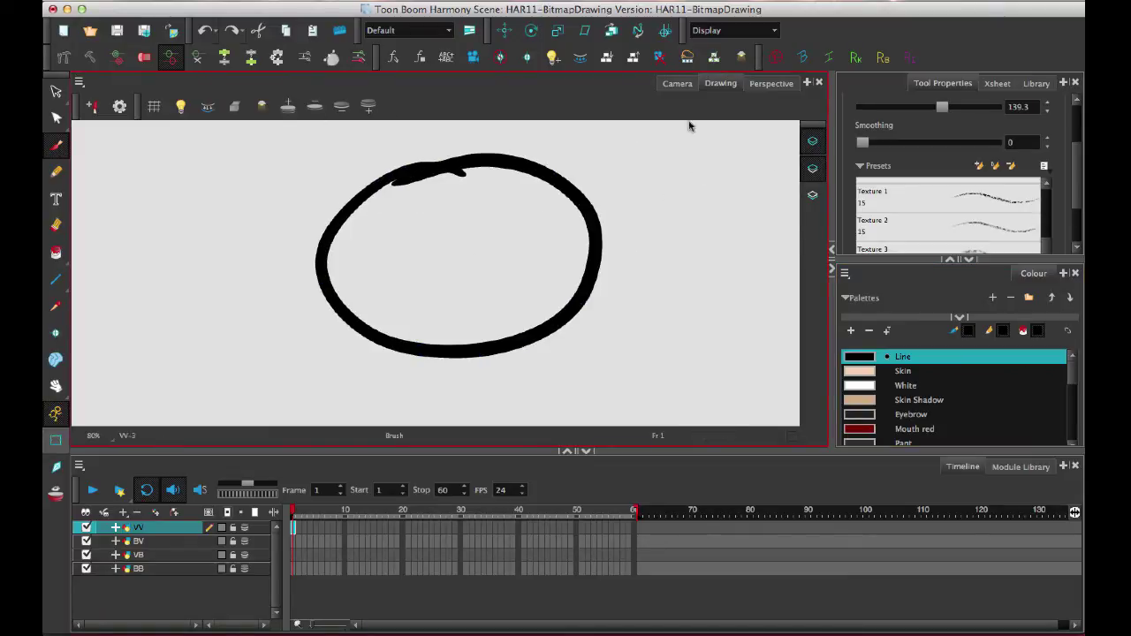
pyautogui.click(812, 168)
# Step: Set the bitmap colour to black and brush a closed circle on frame 1 of the BV, VB and BB layers
pyautogui.click(295, 542)
pyautogui.moveTo(477, 170); pyautogui.dragTo(446, 216)
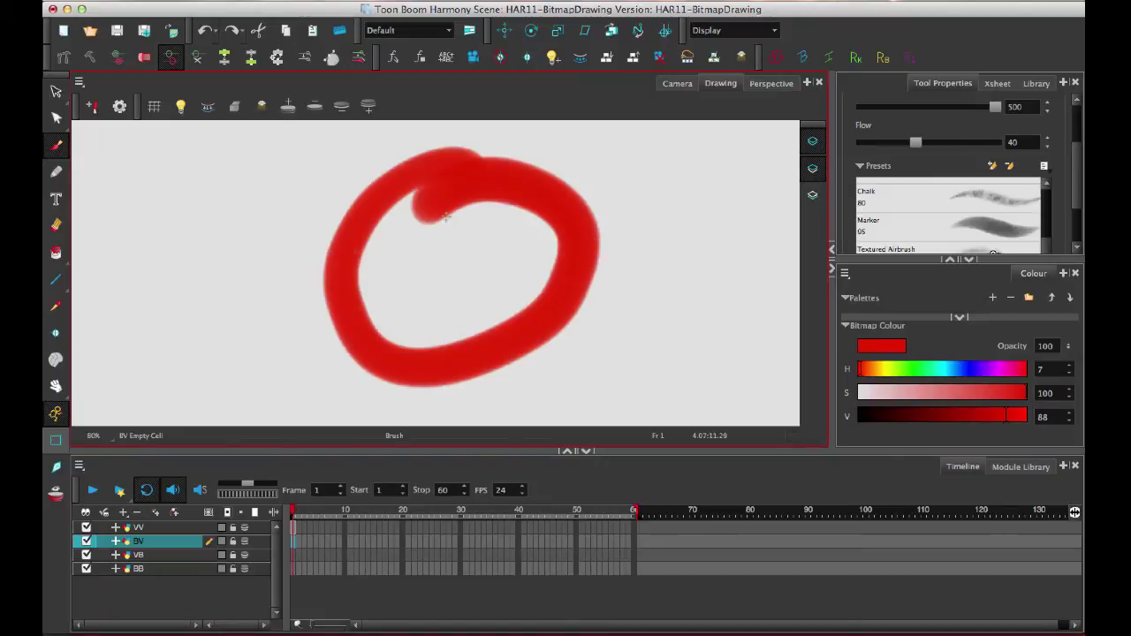
pyautogui.hotkey('ctrl', 'z')
pyautogui.moveTo(889, 416); pyautogui.dragTo(858, 415)
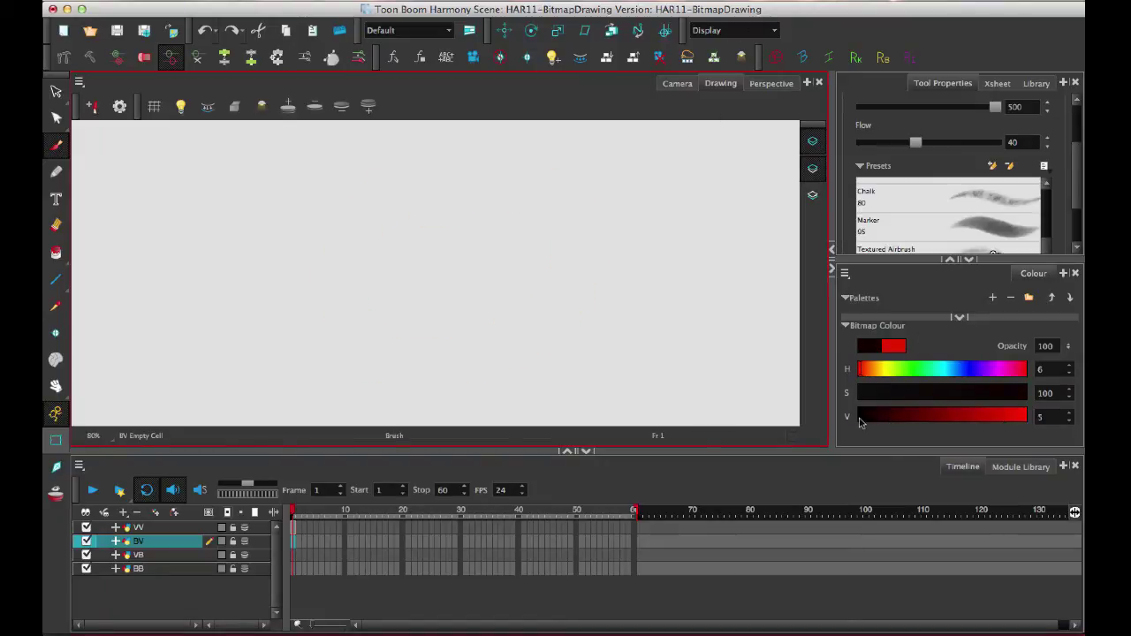
pyautogui.press('/')
pyautogui.press('/')
pyautogui.moveTo(464, 141)
pyautogui.mouseDown()
pyautogui.moveTo(404, 147)
pyautogui.moveTo(336, 239)
pyautogui.moveTo(391, 380)
pyautogui.moveTo(565, 345)
pyautogui.moveTo(589, 190)
pyautogui.moveTo(495, 130)
pyautogui.moveTo(407, 159)
pyautogui.mouseUp()
pyautogui.scroll(-3, 480, 306)
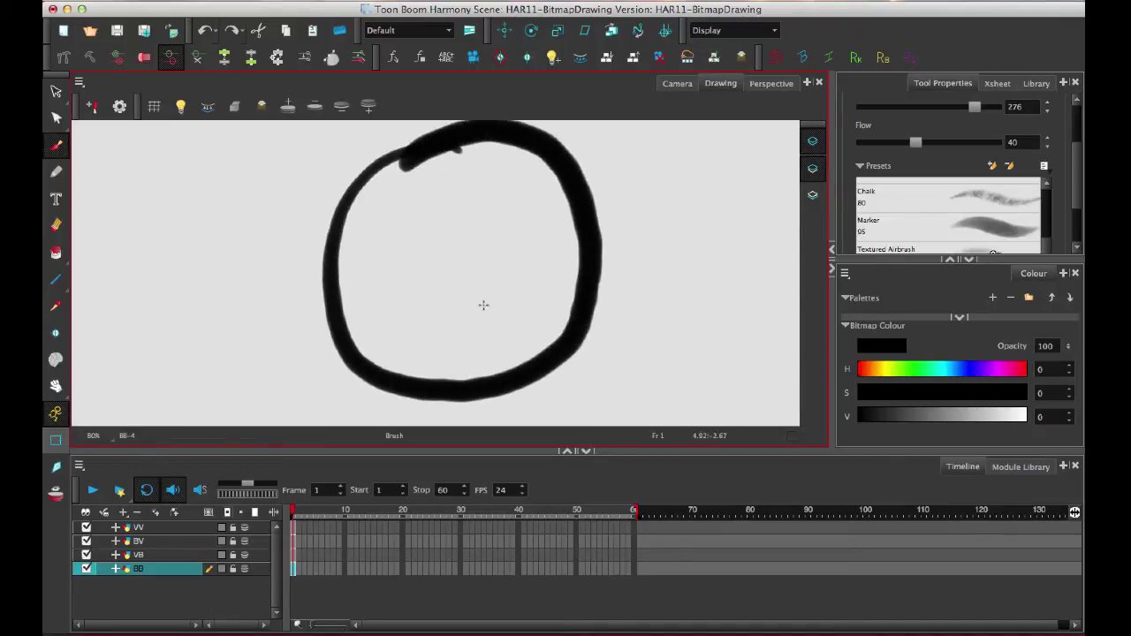
# Step: Compare the frame 1 drawings on the VB, BV, VV and BB layers
pyautogui.click(296, 556)
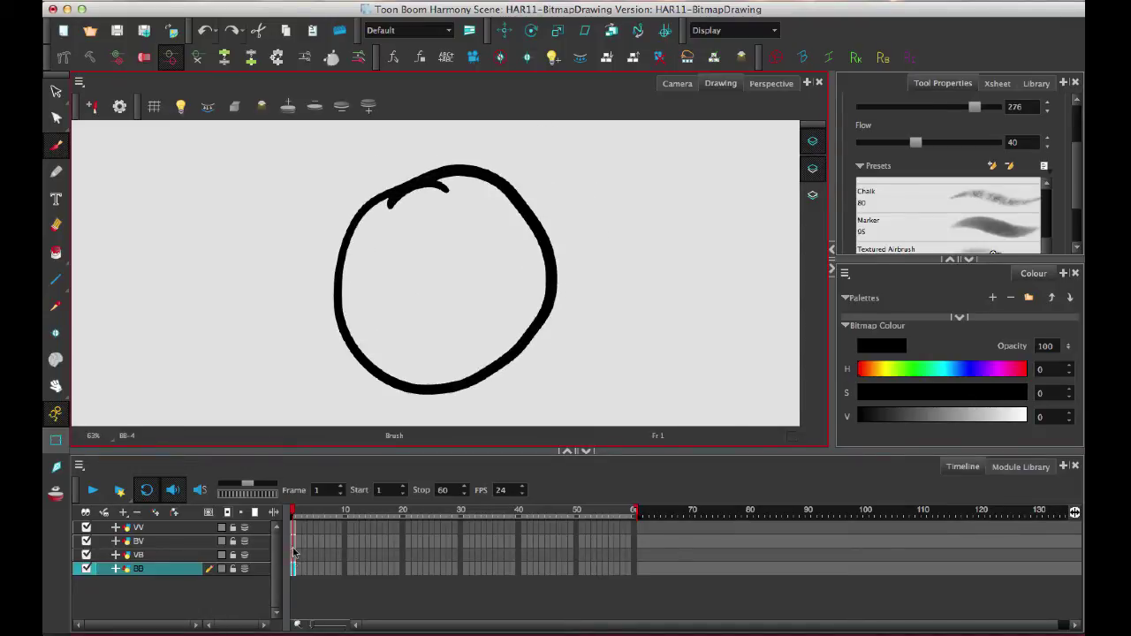
pyautogui.click(295, 541)
pyautogui.click(296, 528)
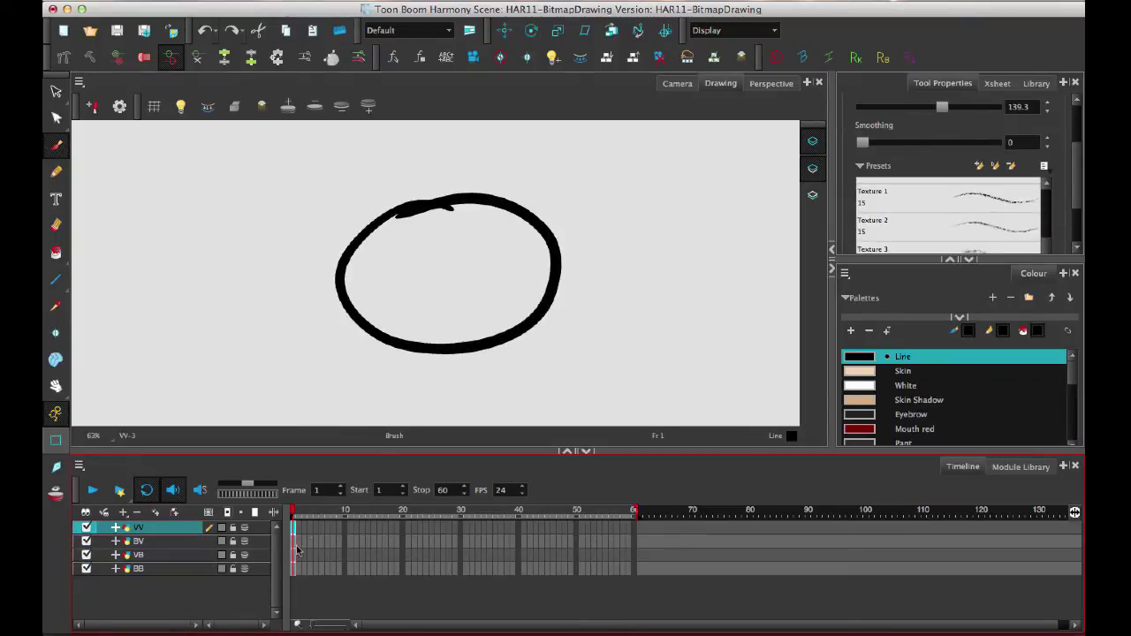
pyautogui.click(295, 541)
pyautogui.click(294, 555)
pyautogui.click(295, 568)
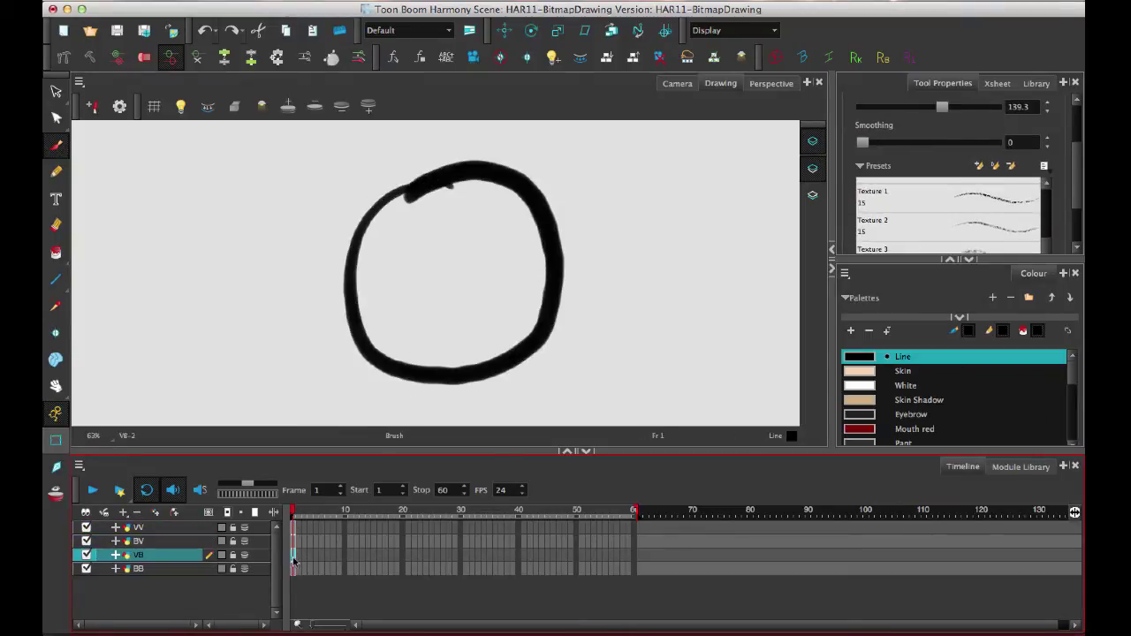
# Step: Return to the VV layer and select its black oval with the Select tool
pyautogui.click(296, 528)
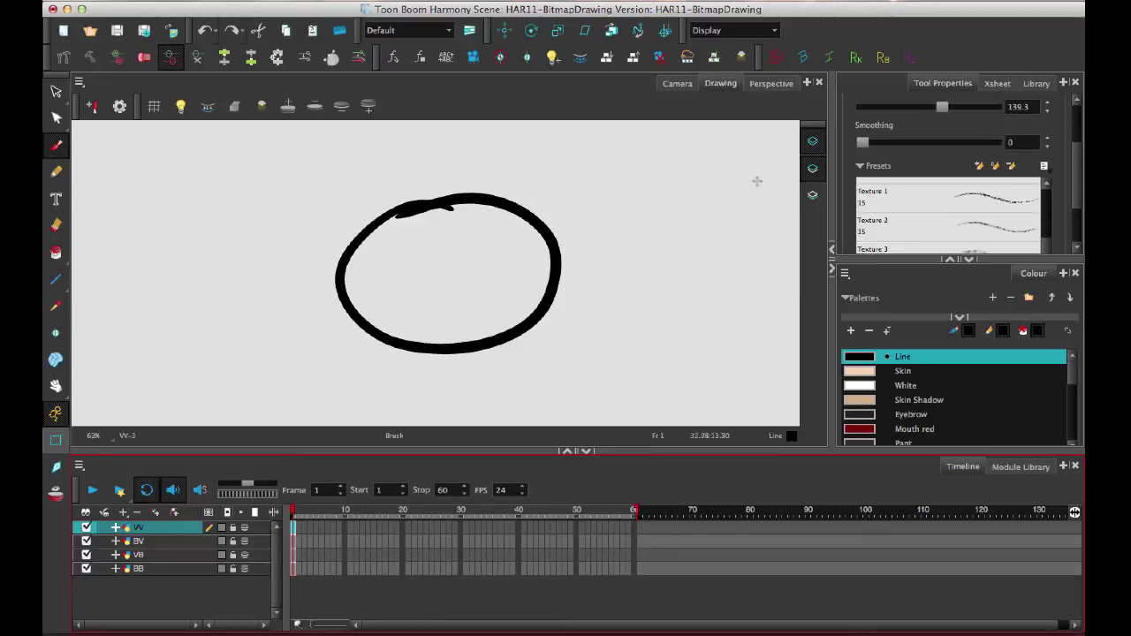
pyautogui.moveTo(628, 261); pyautogui.dragTo(598, 243)
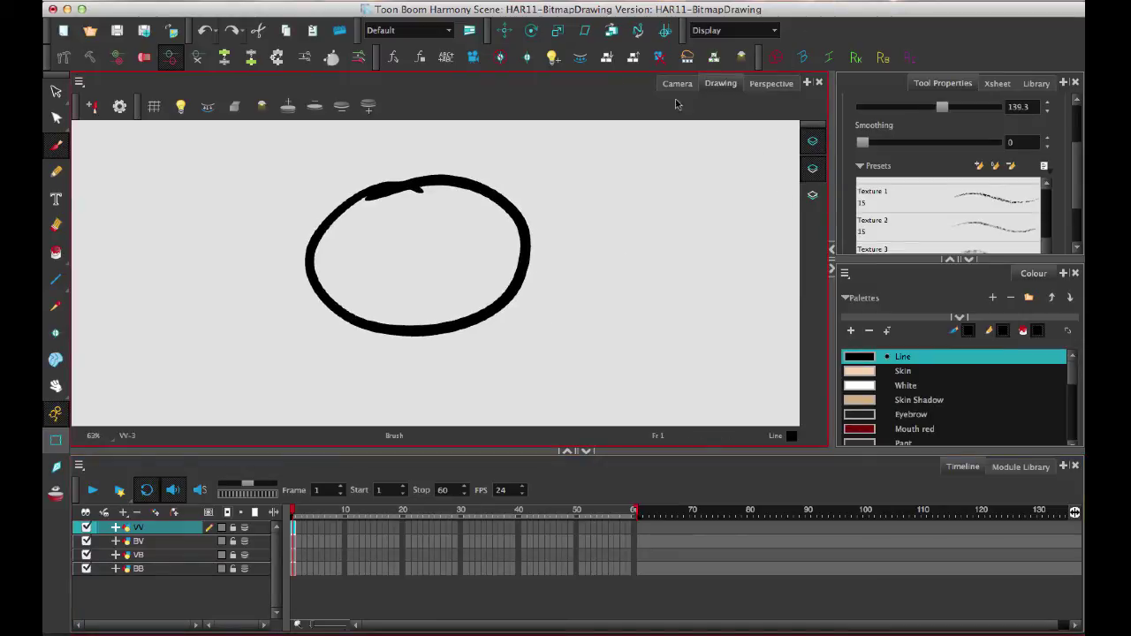
pyautogui.click(55, 91)
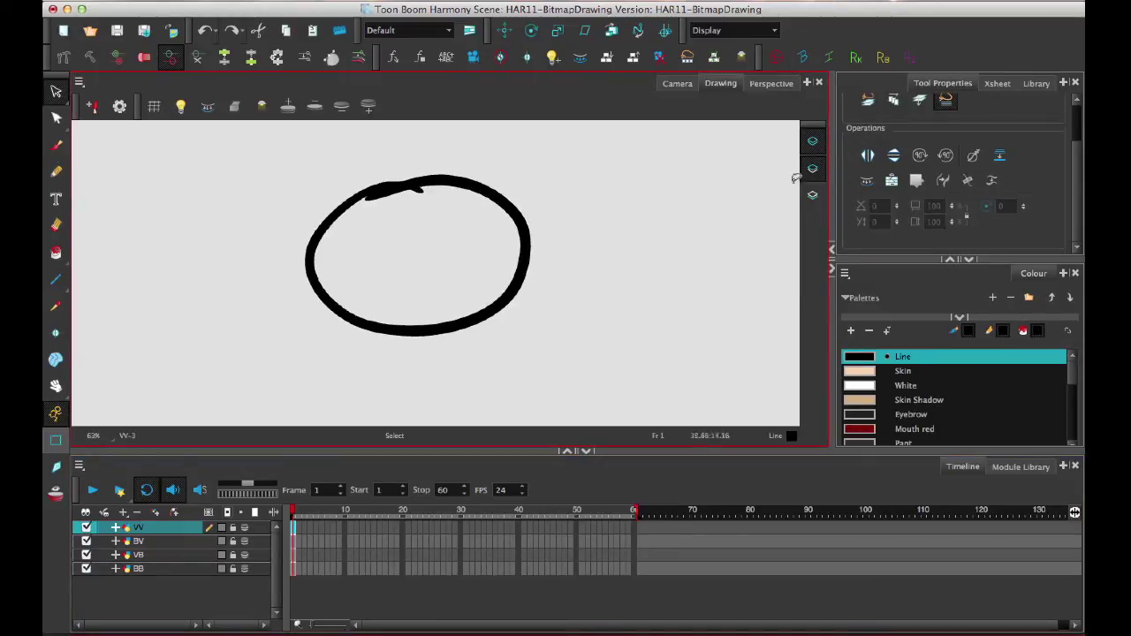
pyautogui.click(534, 206)
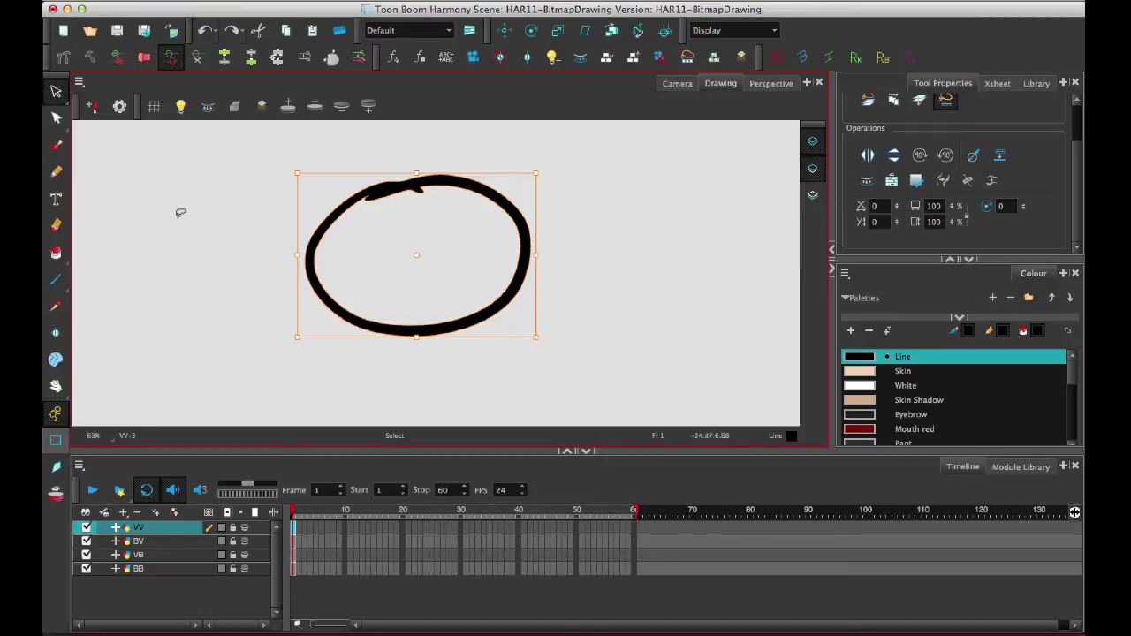
# Step: Try filling the VV oval with Mouth red directly on the line art layer
pyautogui.click(56, 252)
pyautogui.click(57, 253)
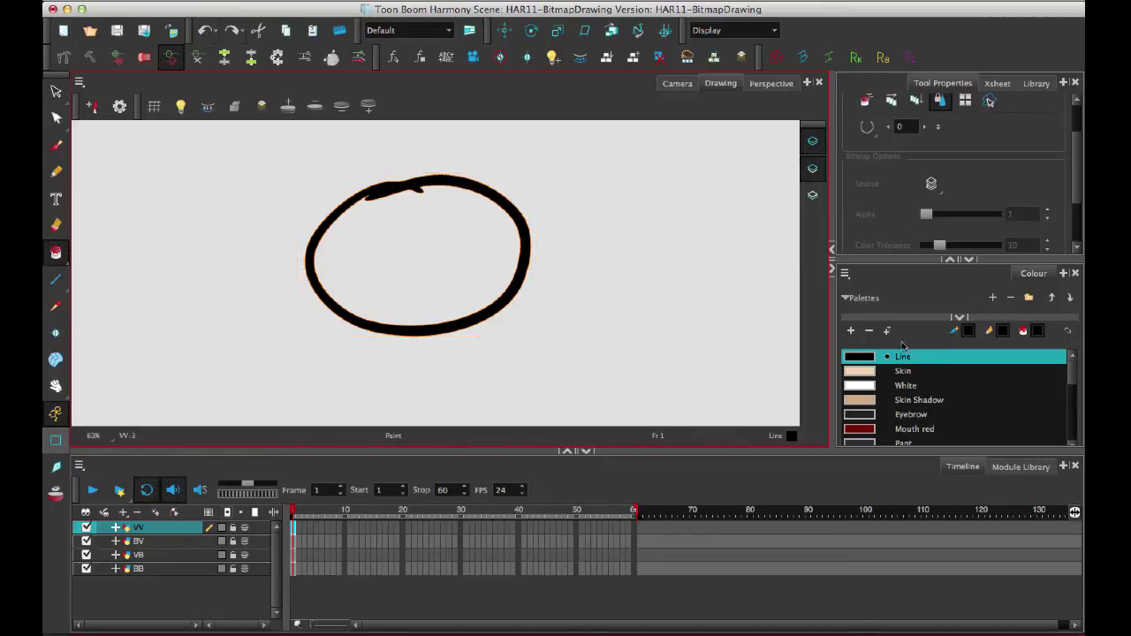
pyautogui.click(873, 430)
pyautogui.click(458, 236)
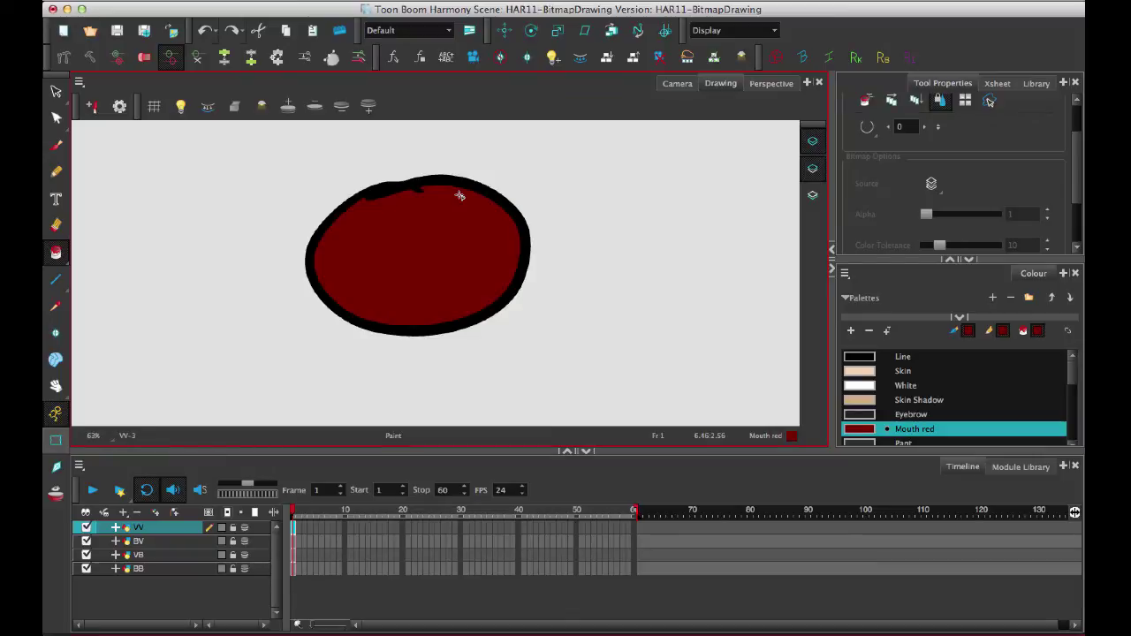
pyautogui.hotkey('ctrl', 'z')
# Step: Select the entire VV oval, create colour art from its line art, and switch to the colour art layer
pyautogui.hotkey('alt', 's')
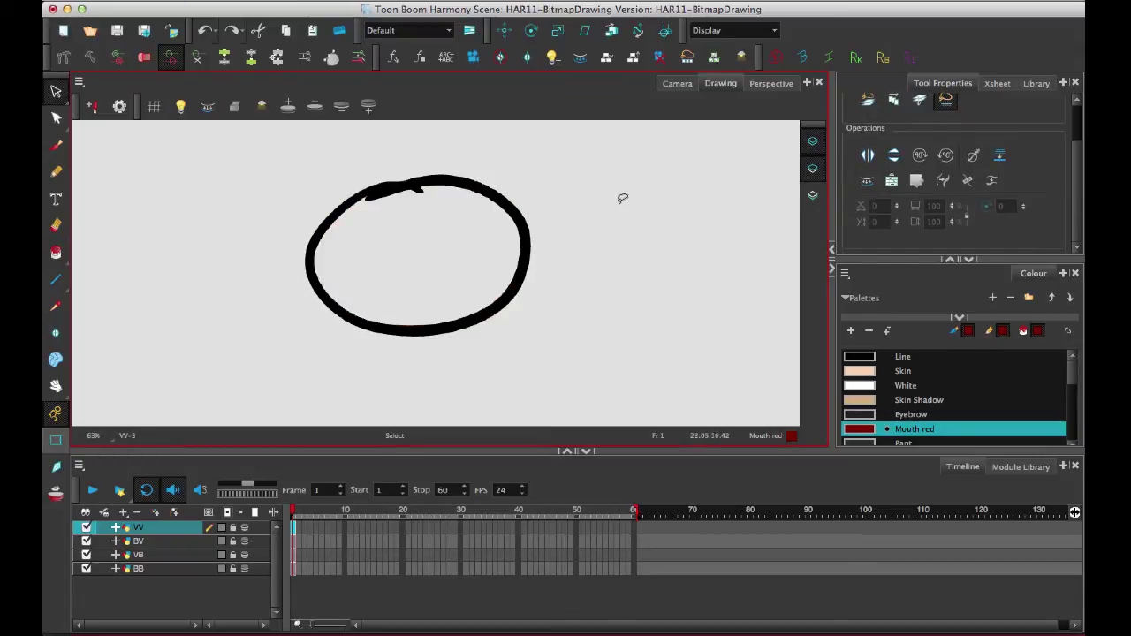
pyautogui.hotkey('ctrl', 'a')
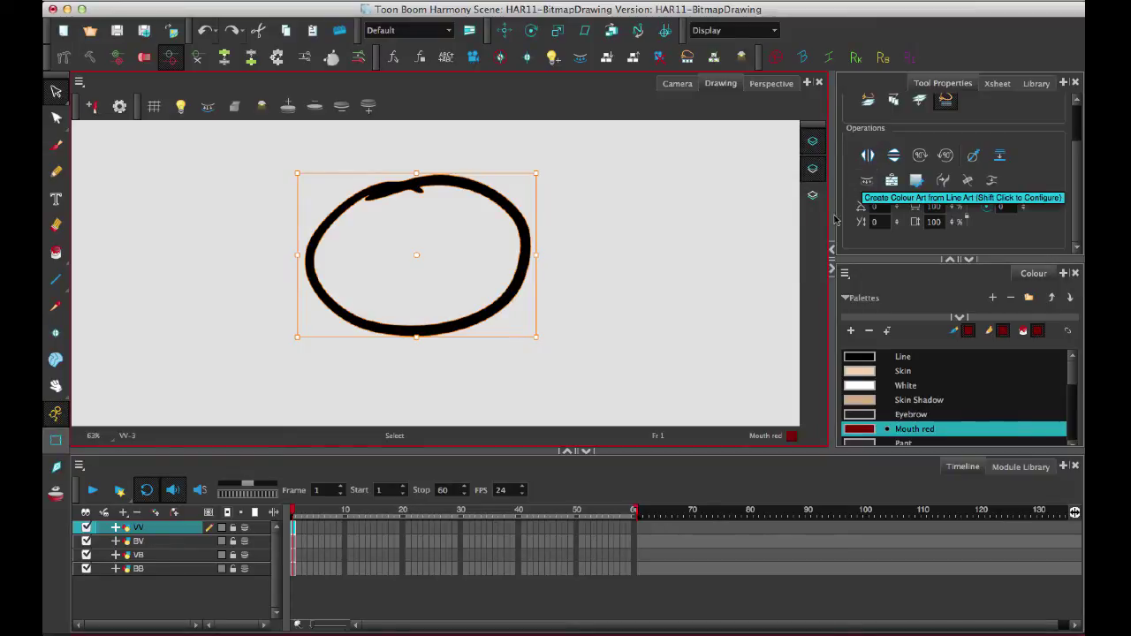
pyautogui.click(868, 183)
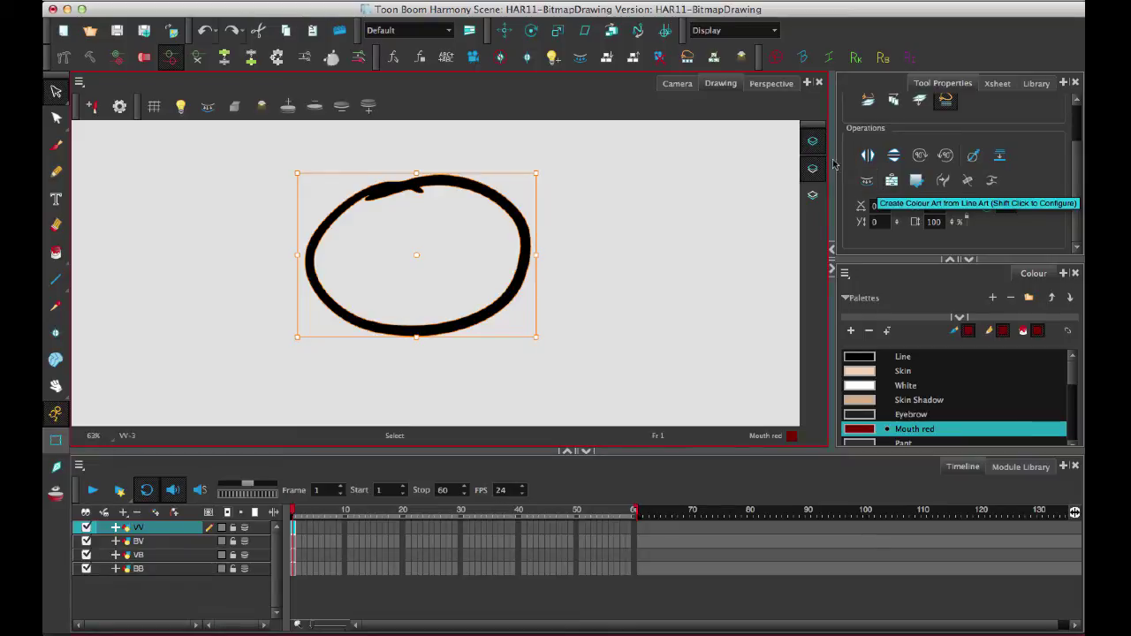
pyautogui.click(869, 183)
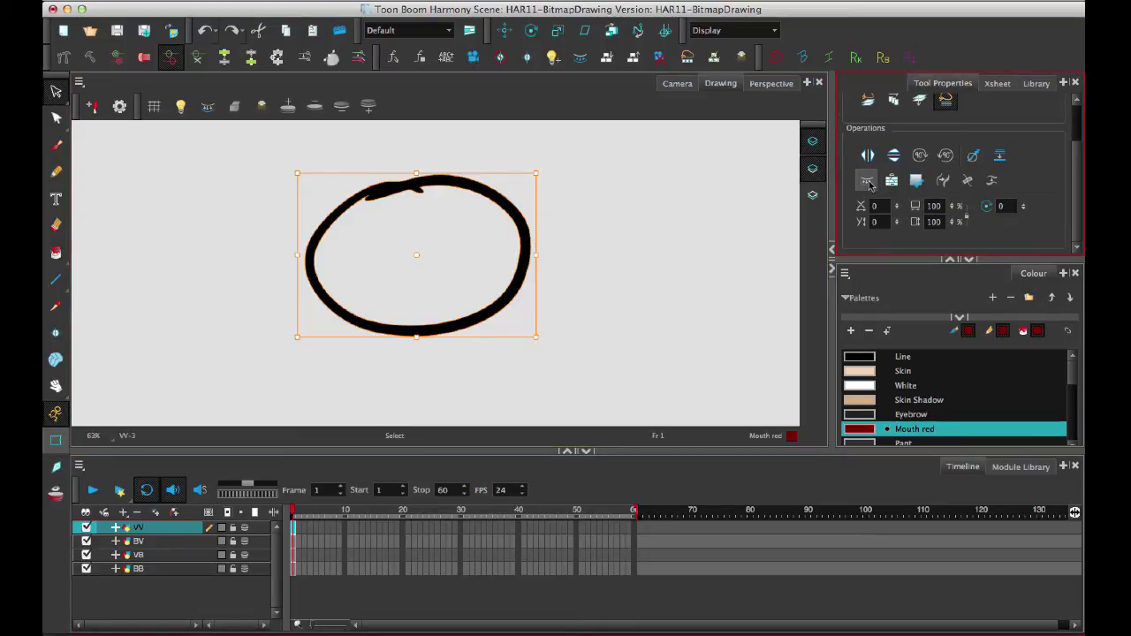
pyautogui.click(814, 196)
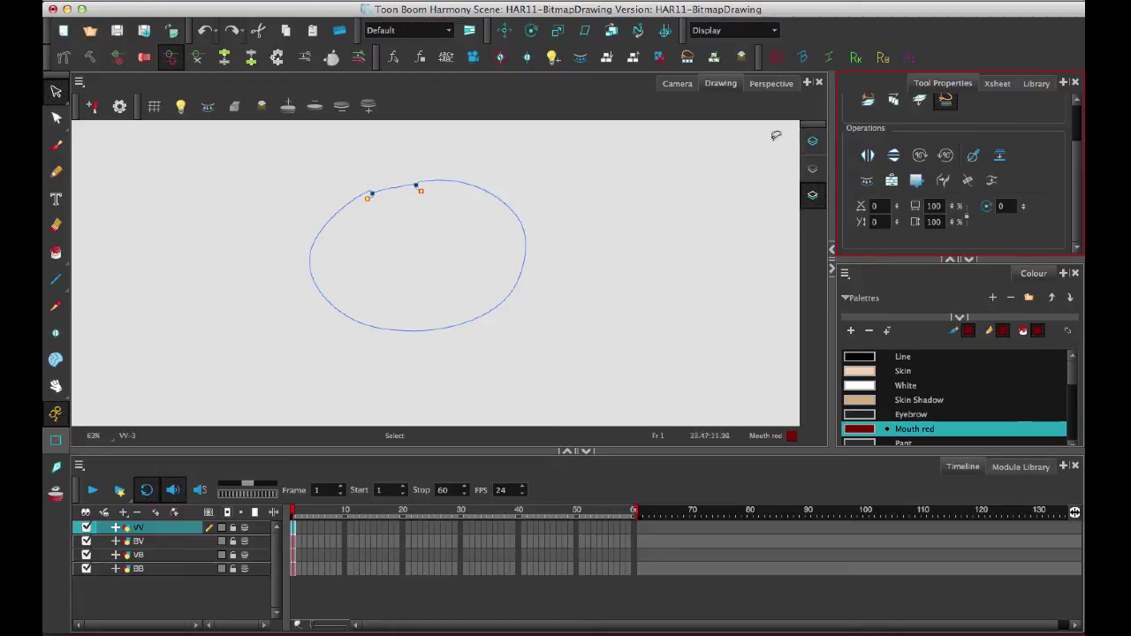
pyautogui.click(621, 251)
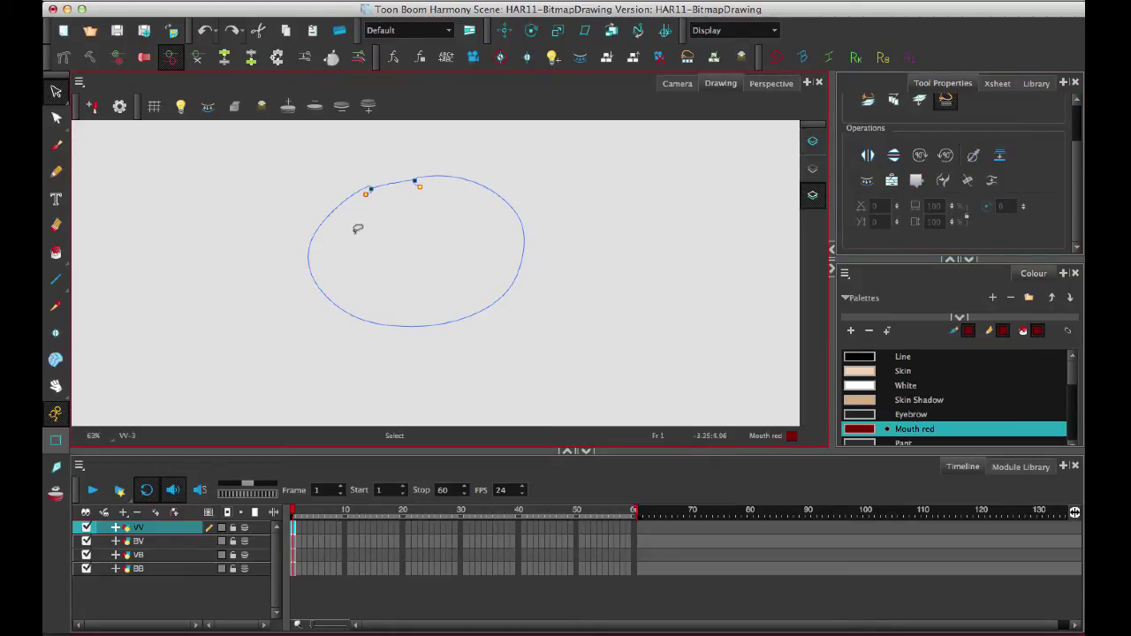
# Step: Fill the oval outline on the VV colour art layer with the Gloves colour using the Paint tool
pyautogui.click(56, 253)
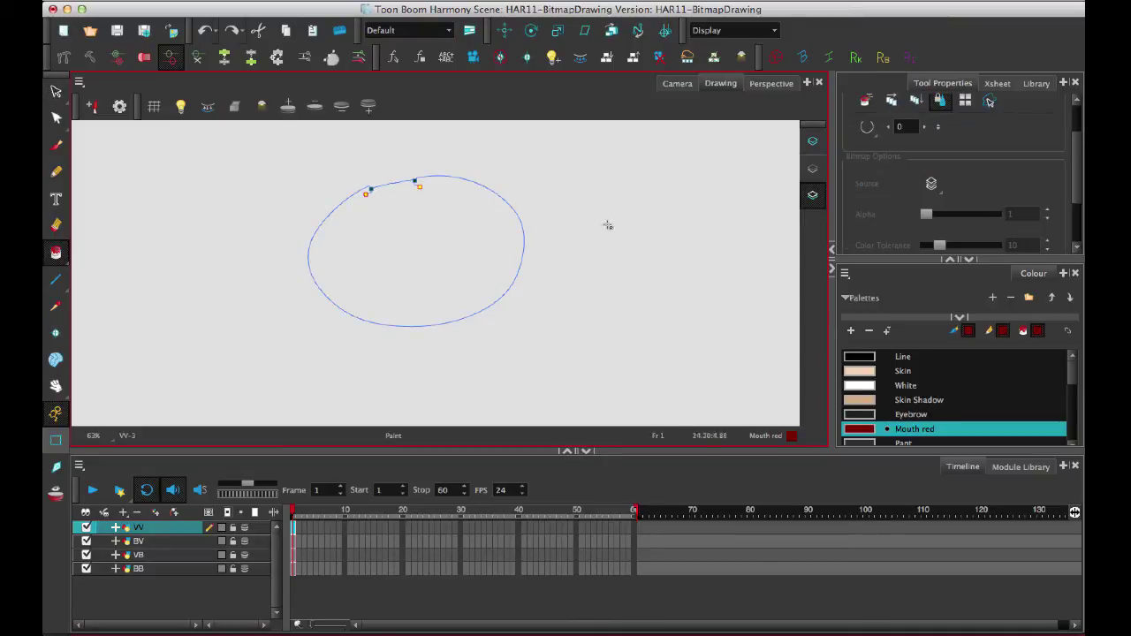
pyautogui.click(1061, 375)
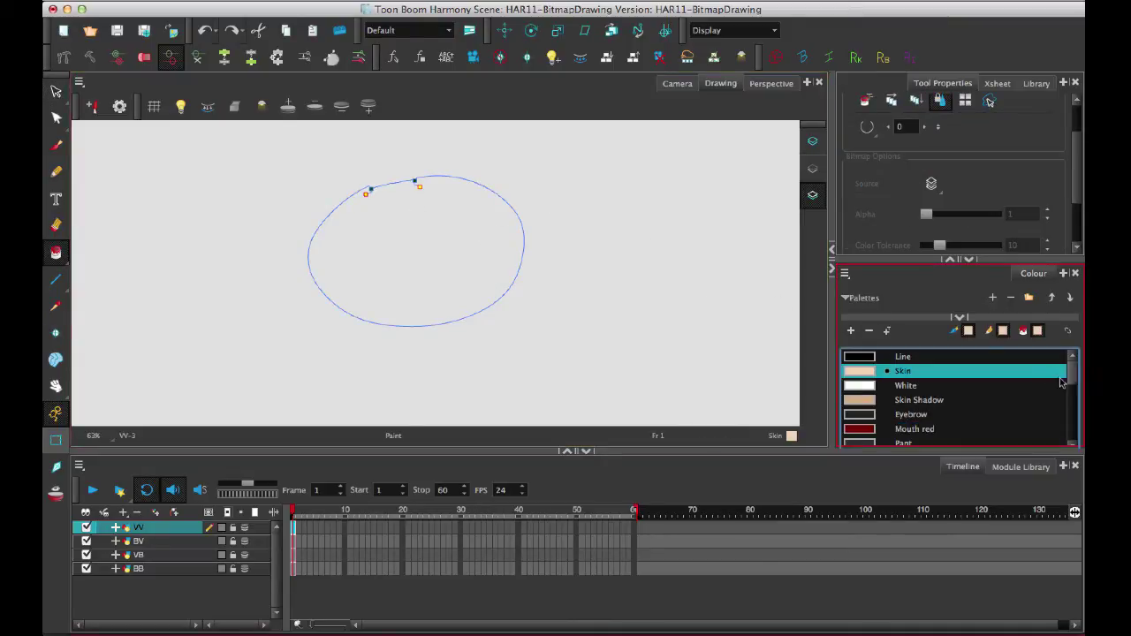
pyautogui.scroll(-5, 1061, 382)
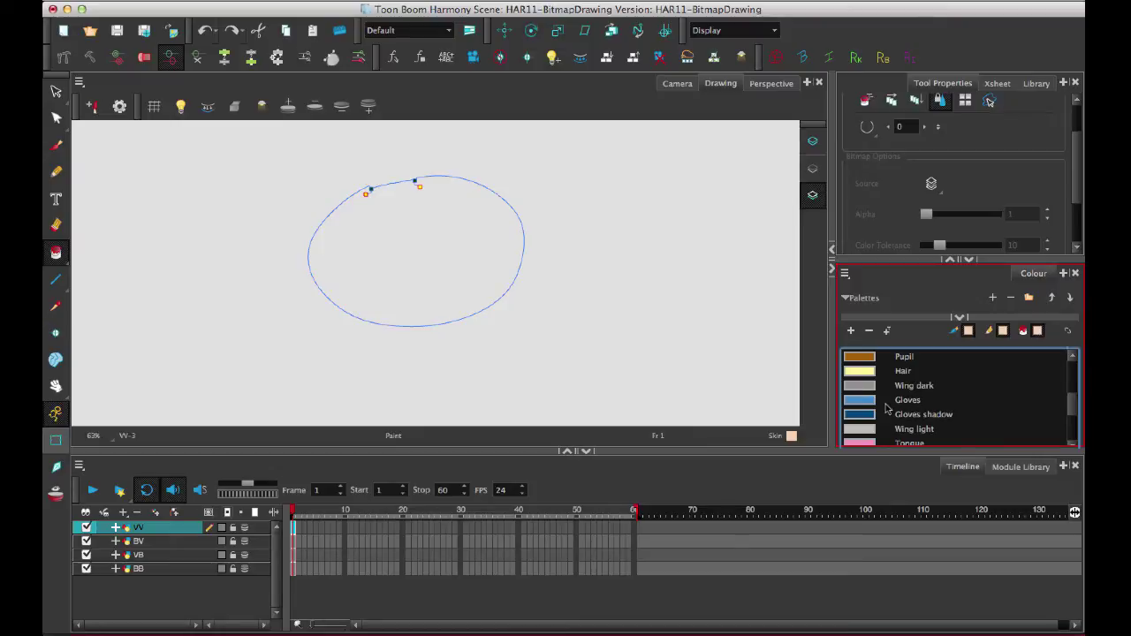
pyautogui.click(887, 404)
pyautogui.click(449, 215)
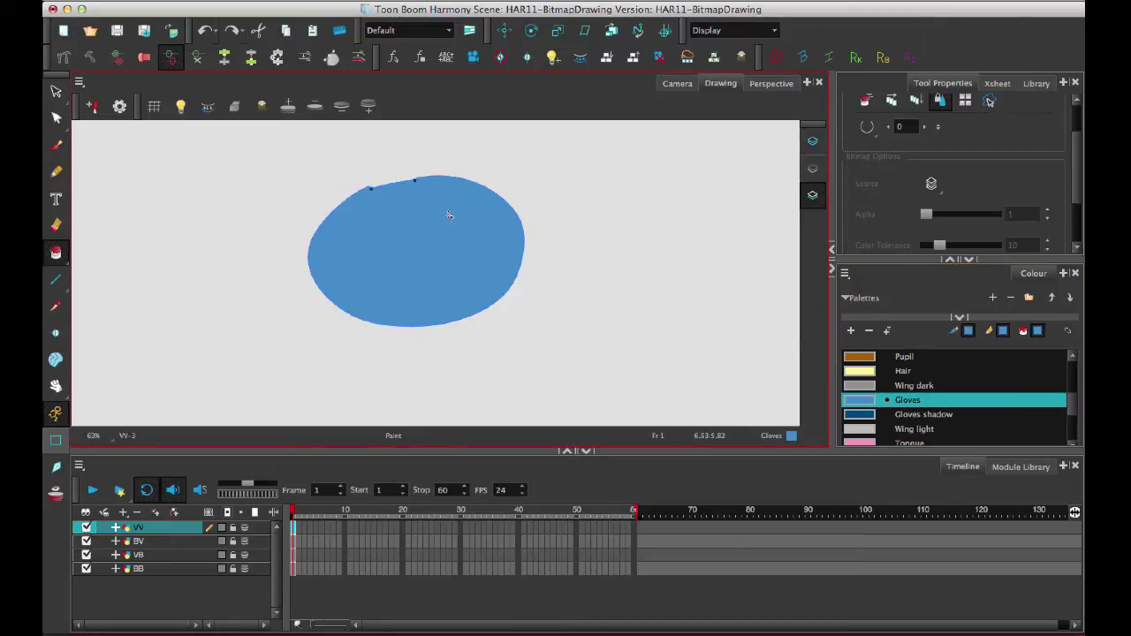
# Step: Check the VV oval with both art layers combined, and with line art and colour art shown separately
pyautogui.click(814, 143)
pyautogui.click(814, 140)
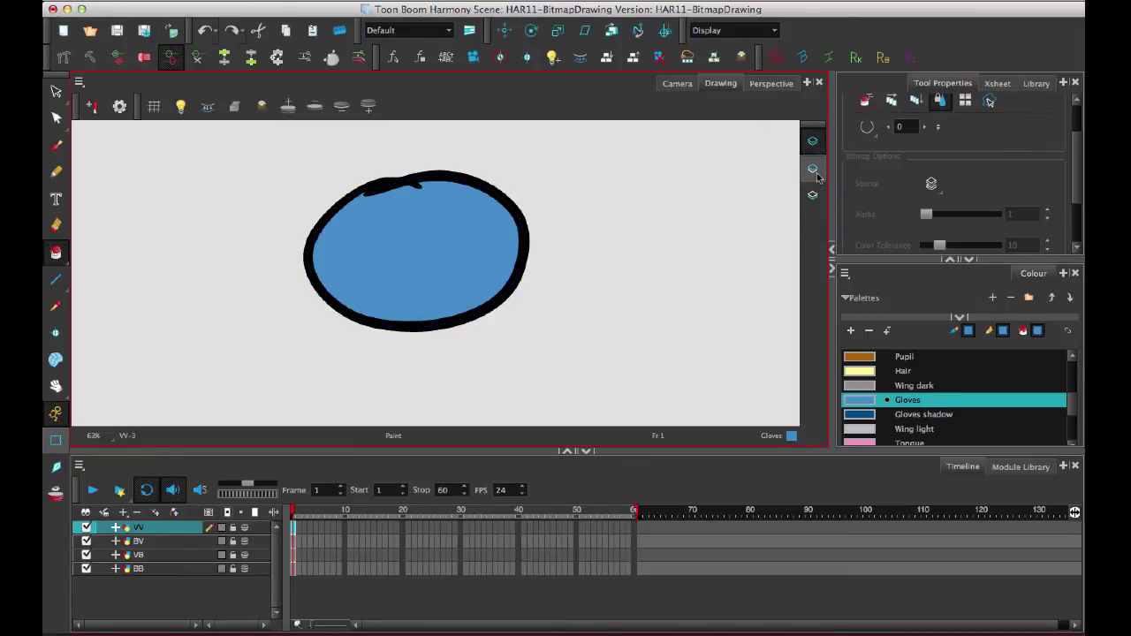
pyautogui.click(814, 143)
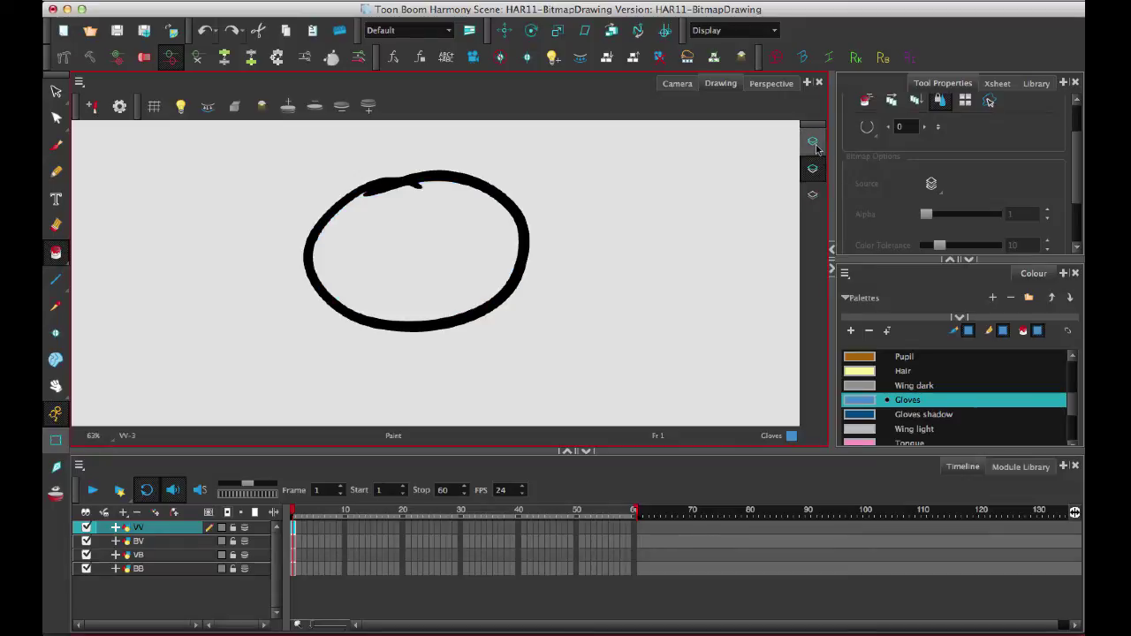
pyautogui.click(814, 195)
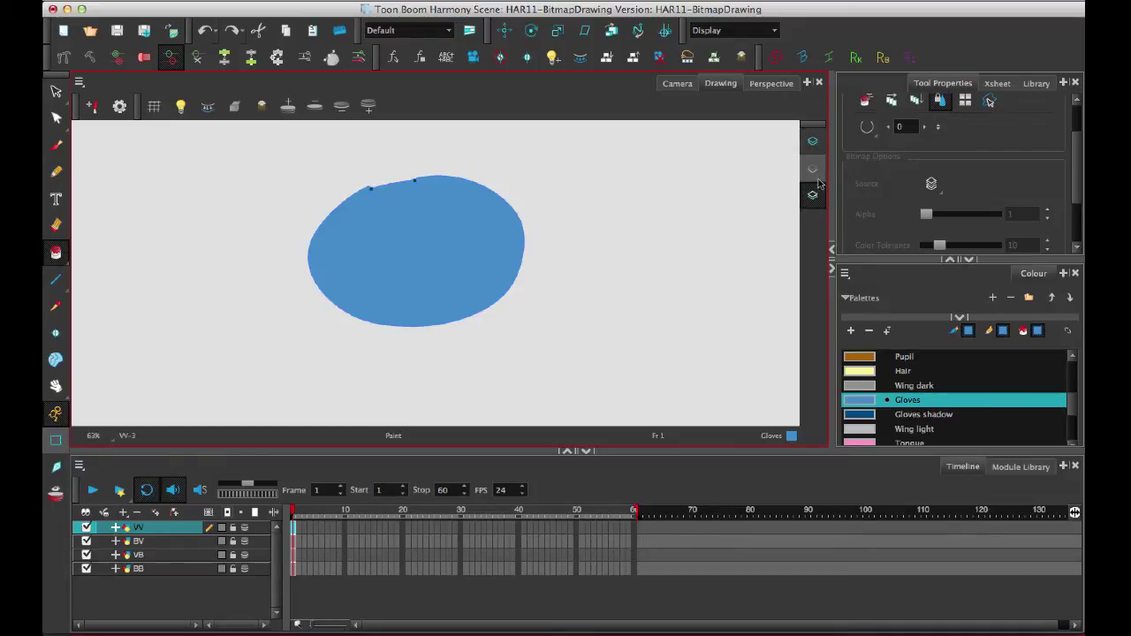
# Step: On the VV line art layer, draw a second closed oval beside the filled one with the Pencil in the Line colour, maximum size 183.2
pyautogui.click(813, 169)
pyautogui.click(814, 142)
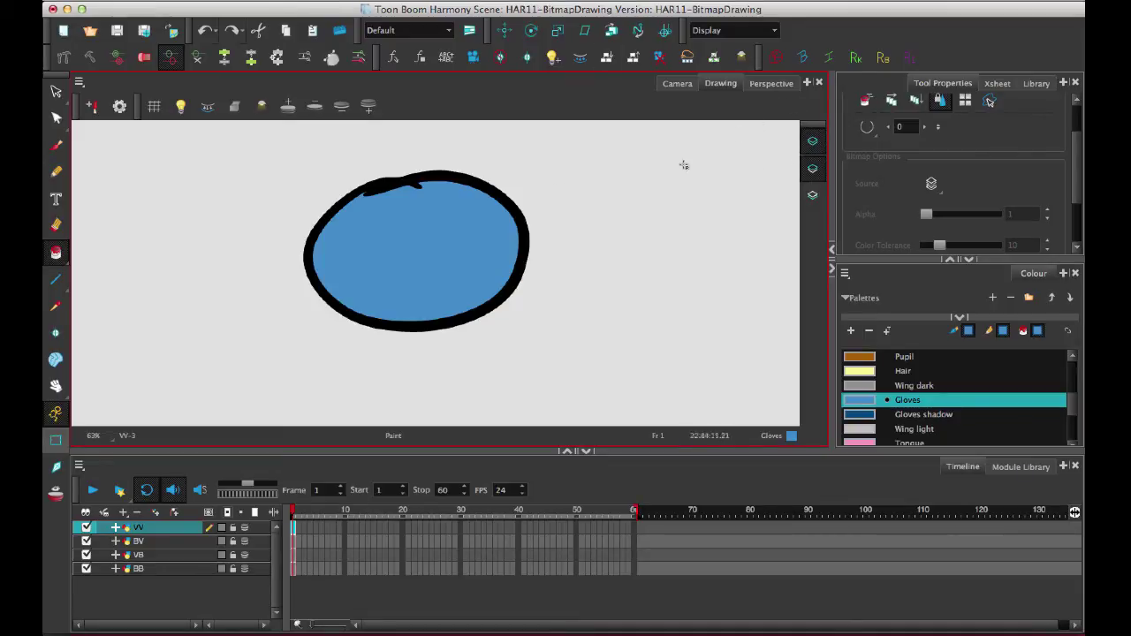
pyautogui.click(55, 150)
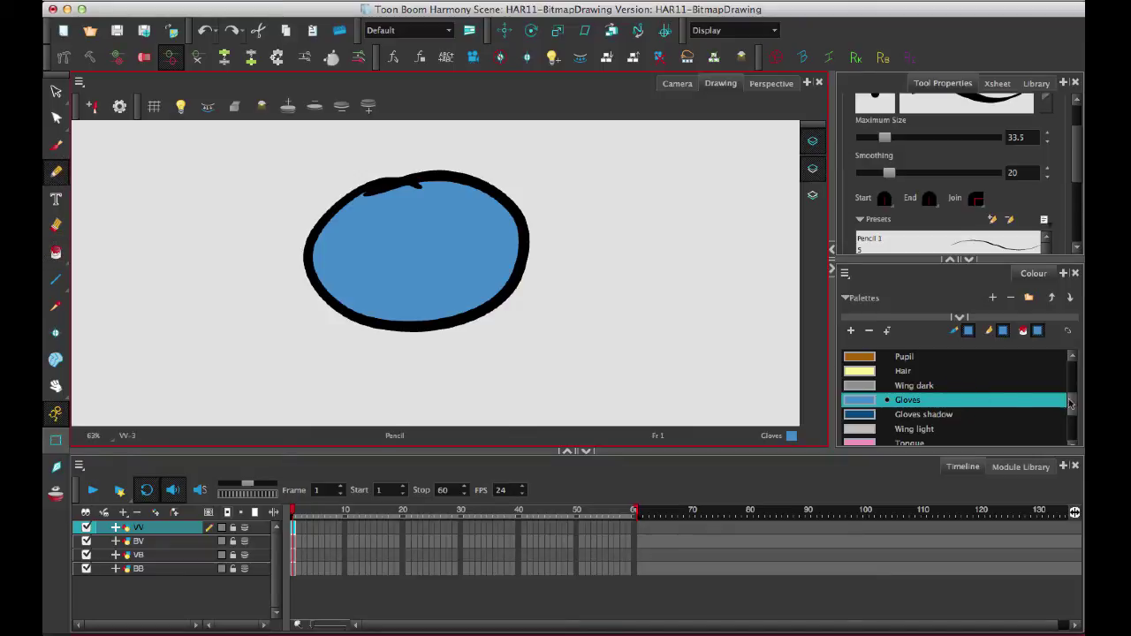
pyautogui.moveTo(1076, 400); pyautogui.dragTo(1076, 358)
pyautogui.click(902, 356)
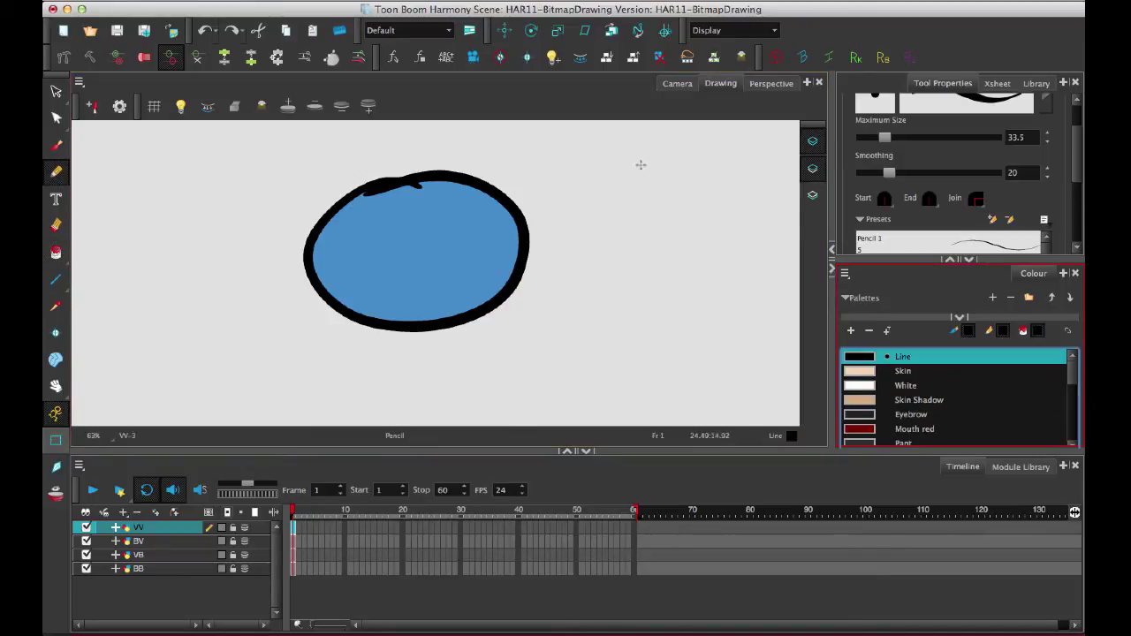
pyautogui.moveTo(673, 167)
pyautogui.mouseDown()
pyautogui.moveTo(637, 324)
pyautogui.moveTo(681, 165)
pyautogui.moveTo(644, 238)
pyautogui.moveTo(577, 235)
pyautogui.moveTo(681, 337)
pyautogui.moveTo(747, 225)
pyautogui.moveTo(619, 184)
pyautogui.mouseUp()
pyautogui.hotkey('ctrl', 'z')
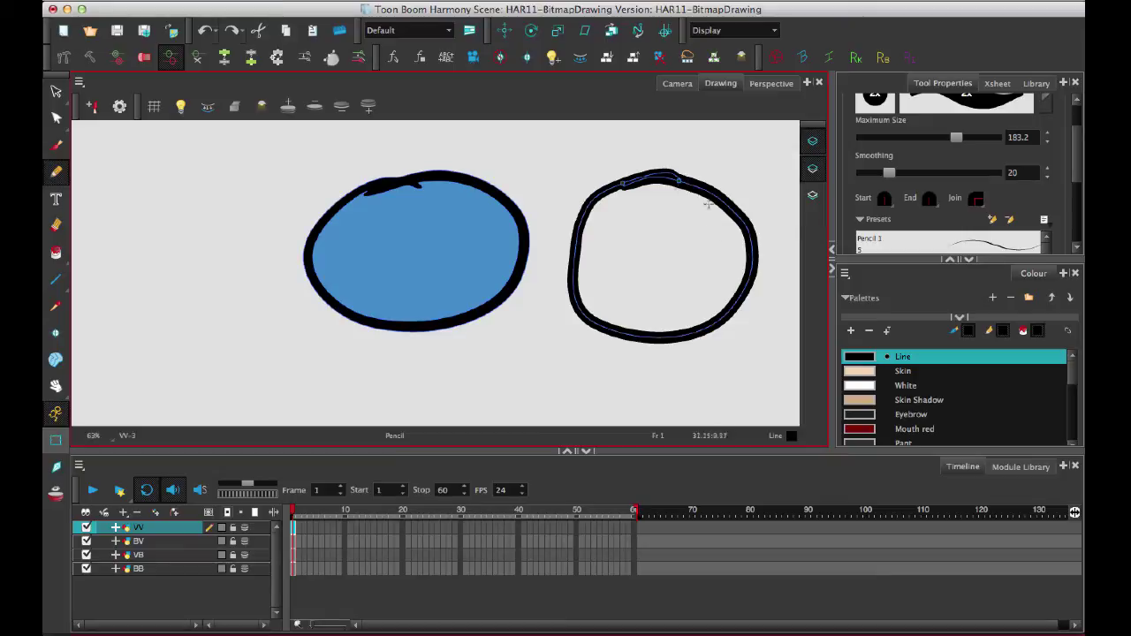
# Step: Select the new unfilled VV oval, create colour art from its line art, and switch to the colour art layer
pyautogui.click(56, 91)
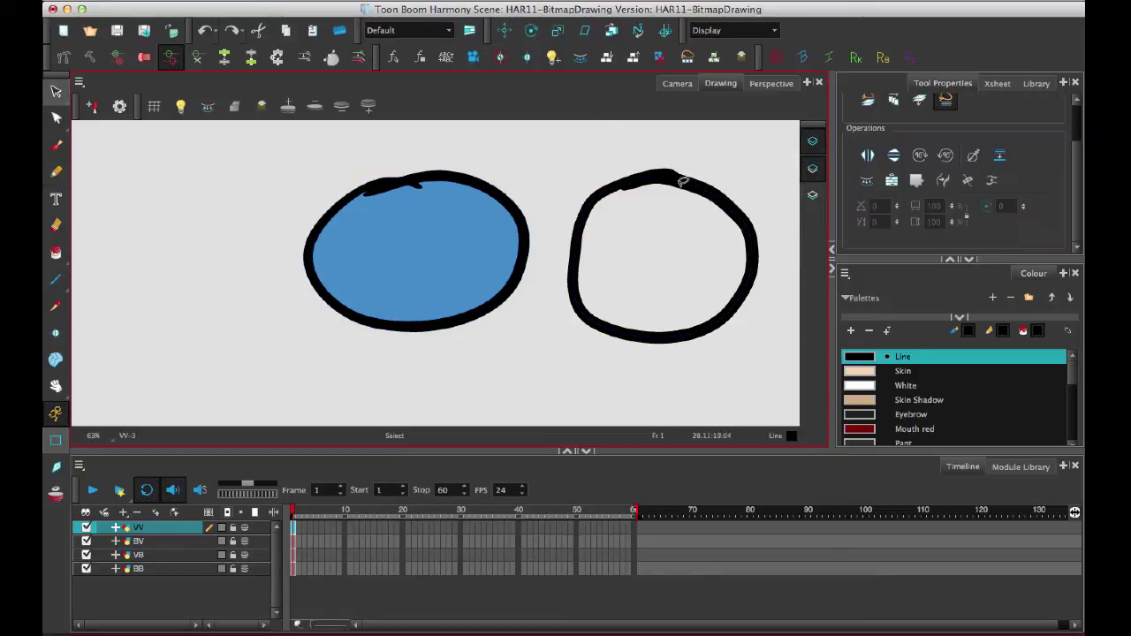
pyautogui.click(699, 238)
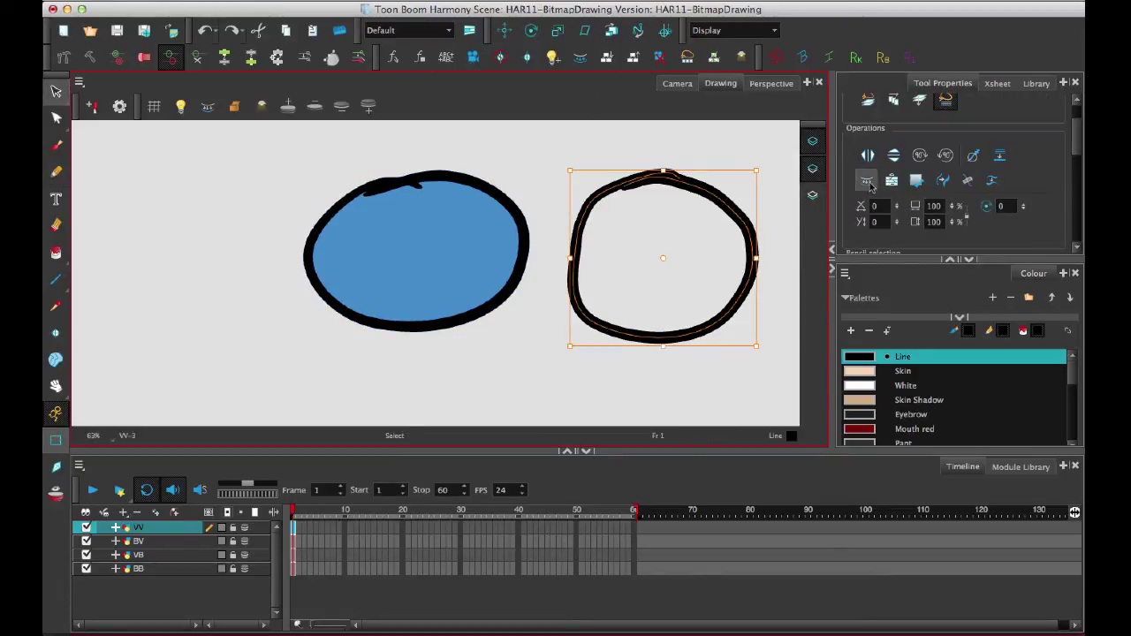
pyautogui.click(868, 181)
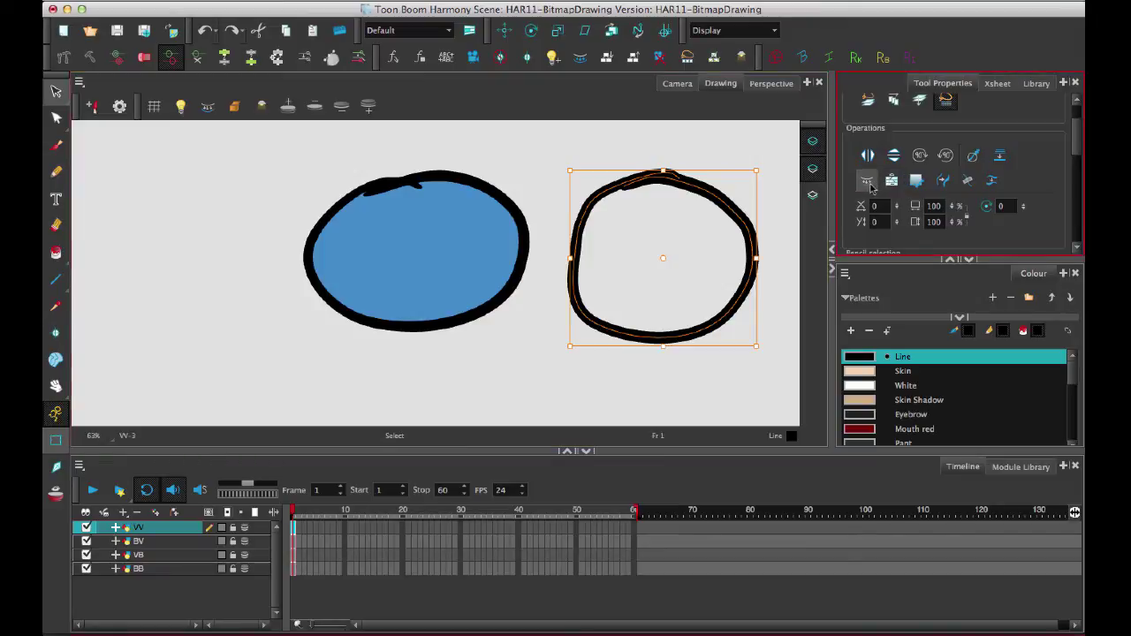
pyautogui.click(812, 195)
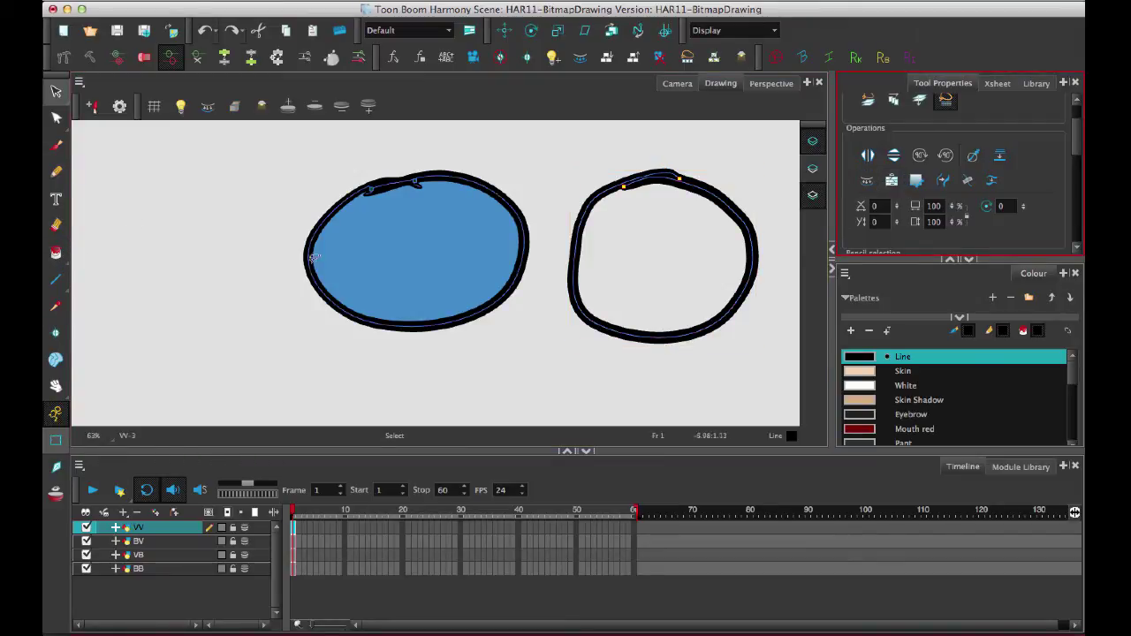
pyautogui.click(456, 240)
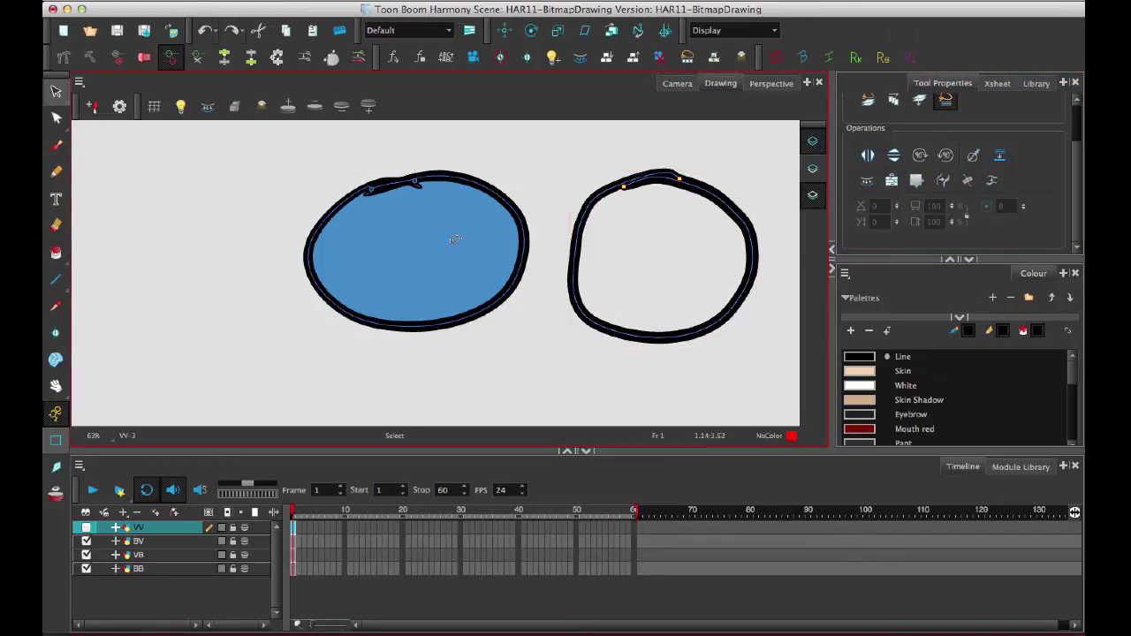
# Step: Set the Paint tool to Close Medium Gap and try filling the new VV oval's open colour art outline
pyautogui.click(57, 254)
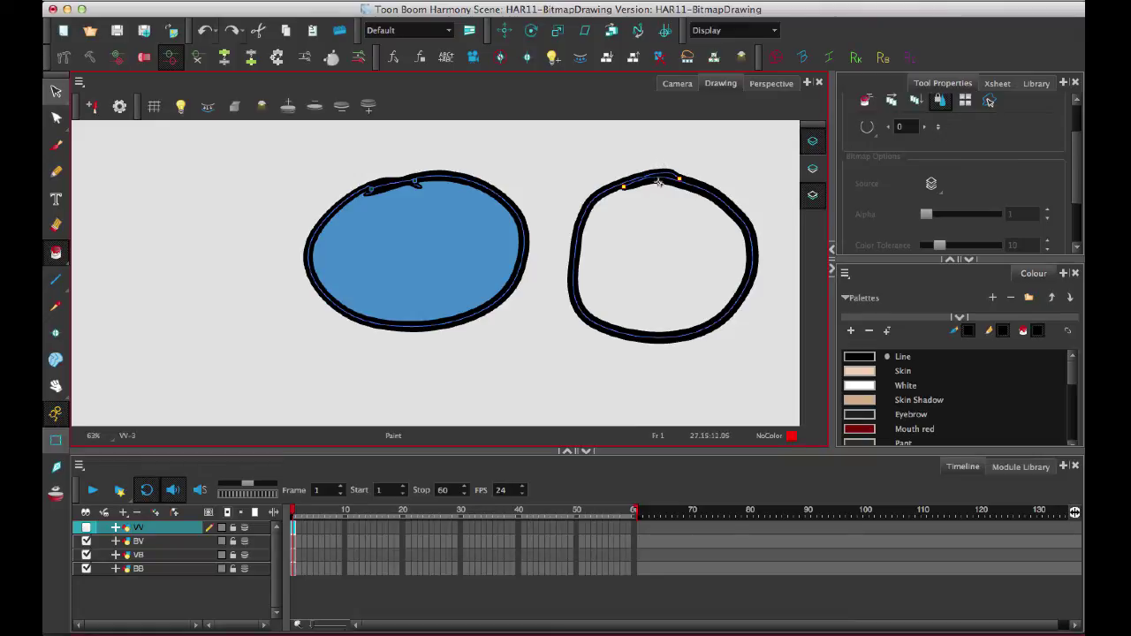
pyautogui.click(868, 126)
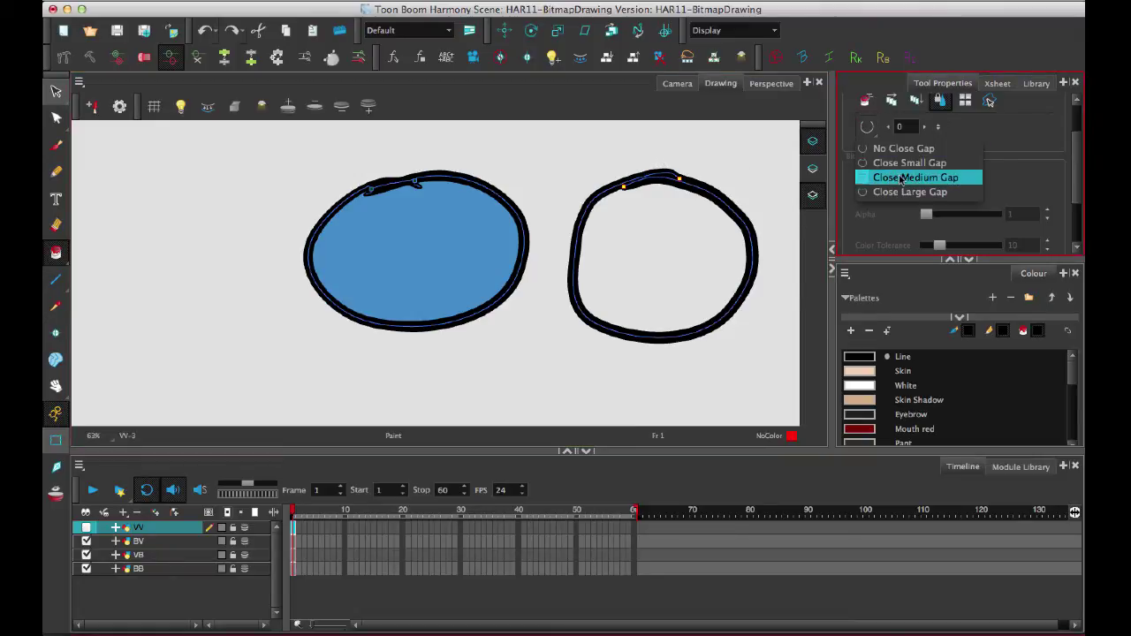
pyautogui.click(911, 178)
pyautogui.click(693, 264)
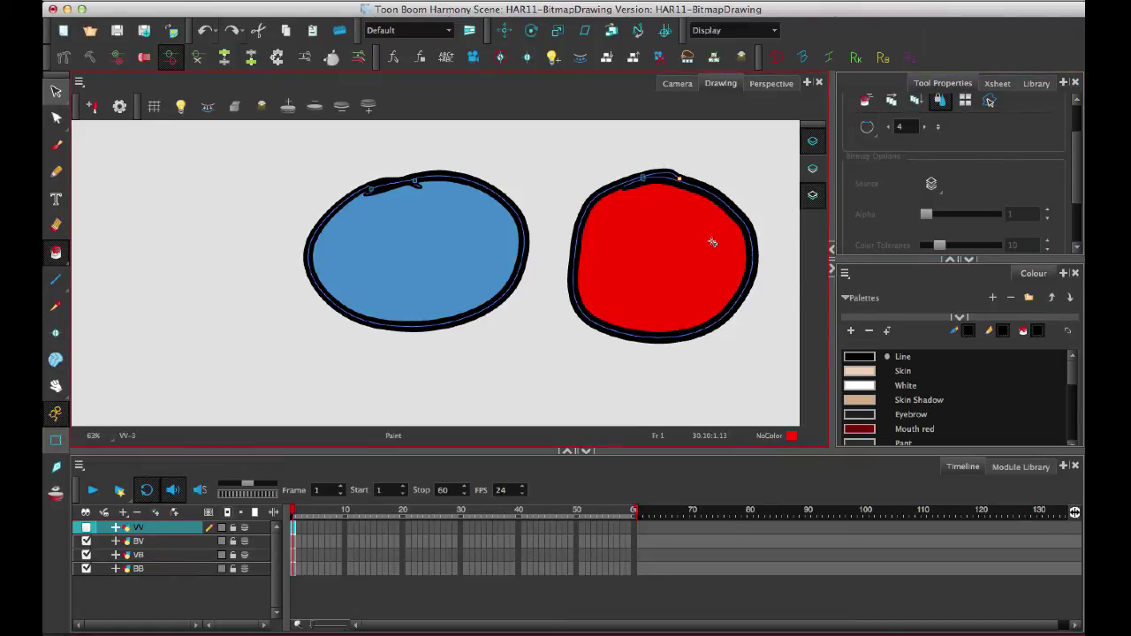
pyautogui.hotkey('ctrl', 'z')
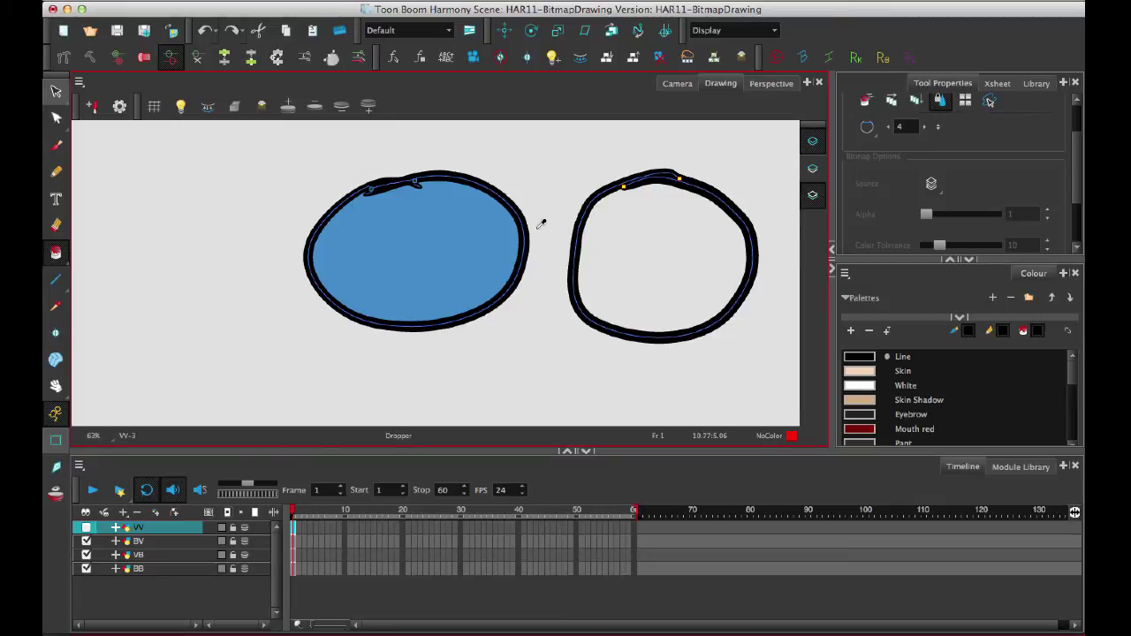
# Step: Fill the new VV oval on the colour art layer with the Gloves colour and turn the VV layer's visibility back on
pyautogui.moveTo(1074, 366); pyautogui.dragTo(1078, 399)
pyautogui.click(867, 431)
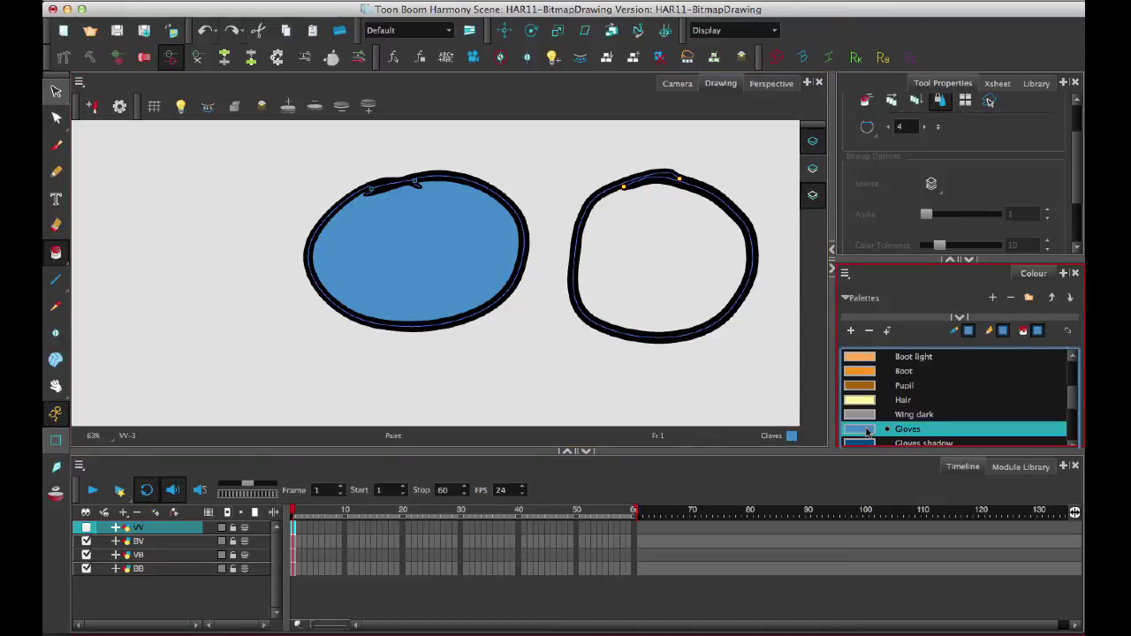
pyautogui.click(622, 215)
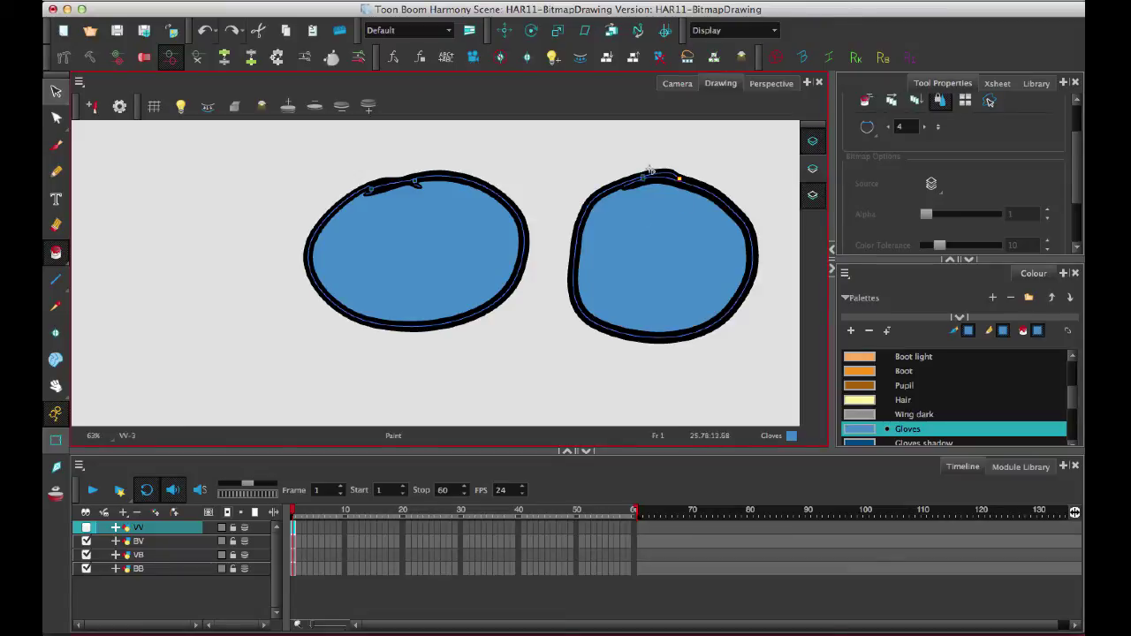
pyautogui.click(87, 528)
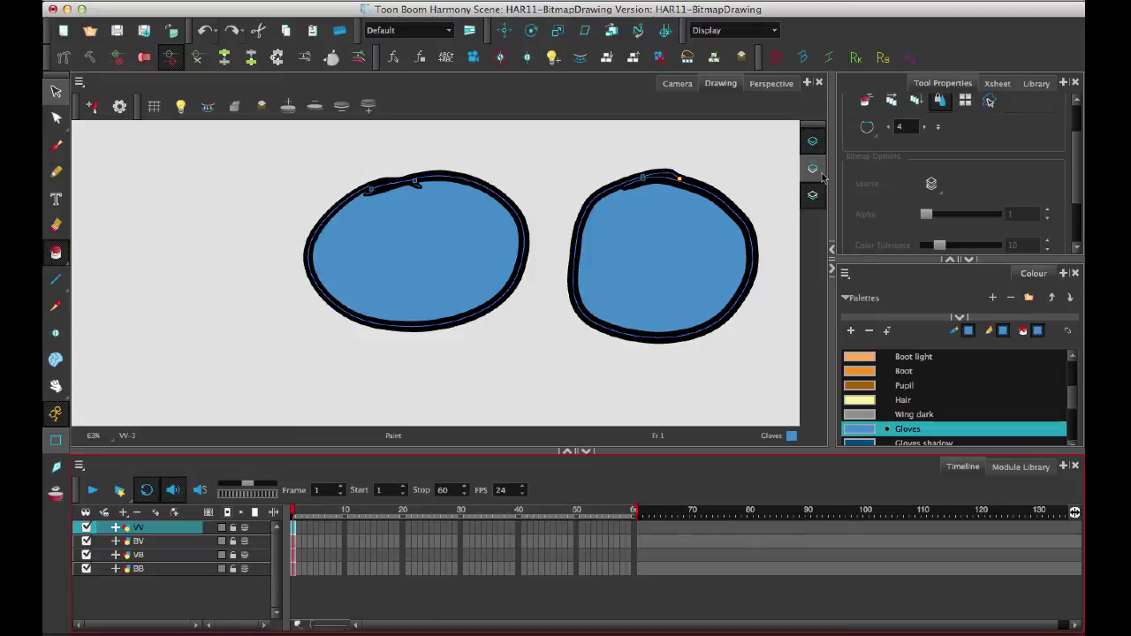
# Step: Open the BV drawing, select its bitmap circle on the line art layer, and create colour art from the line art
pyautogui.click(294, 542)
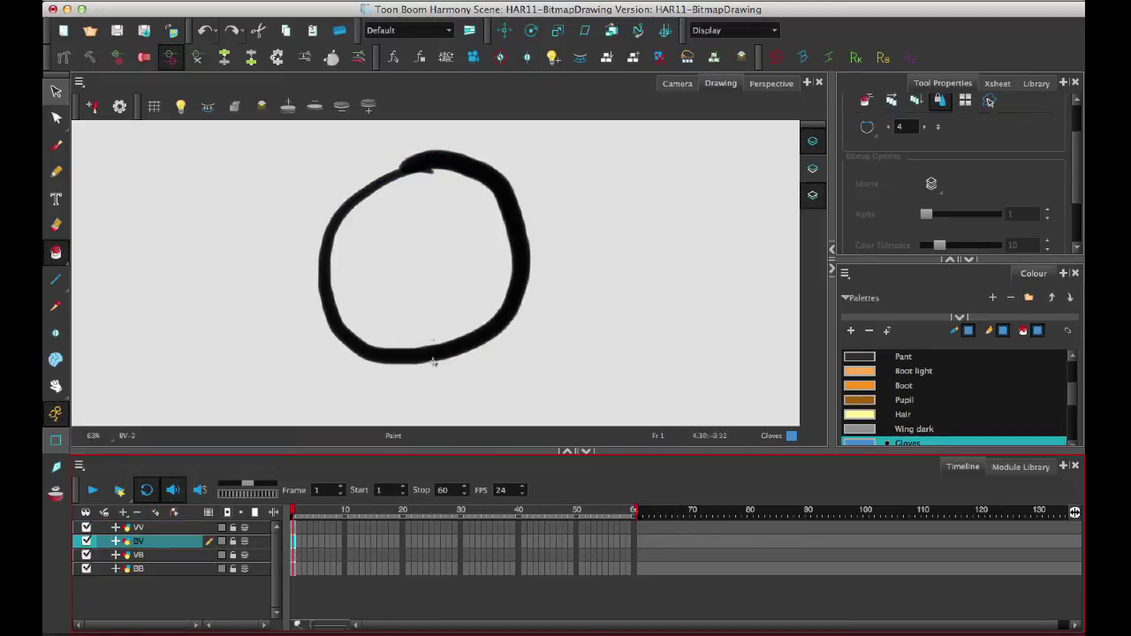
pyautogui.moveTo(538, 248); pyautogui.dragTo(554, 256)
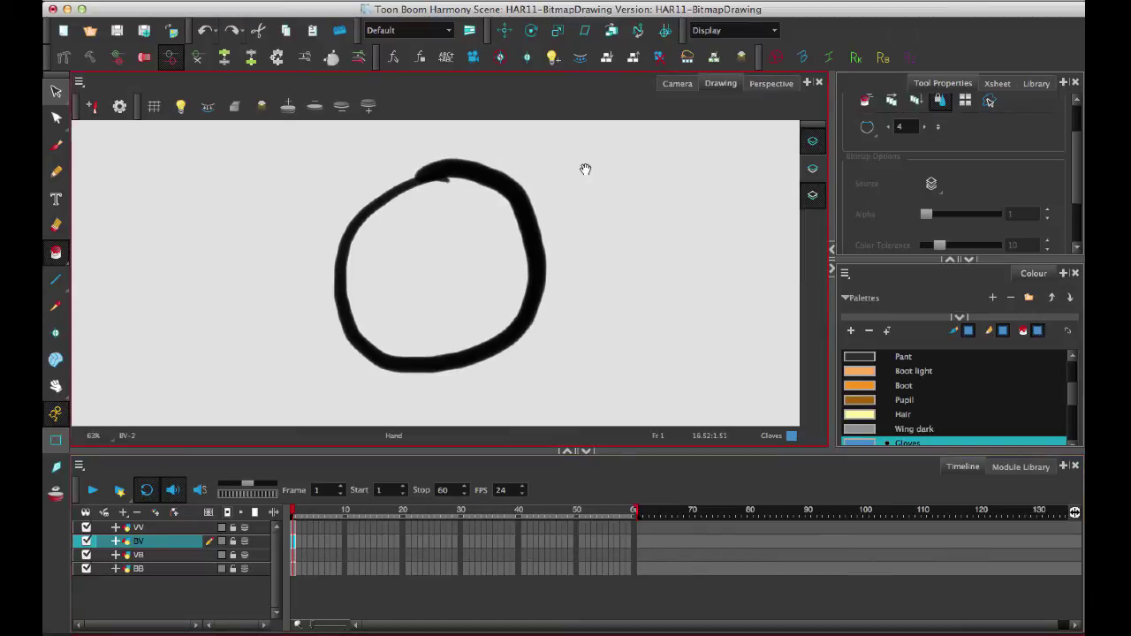
pyautogui.moveTo(835, 152); pyautogui.dragTo(828, 150)
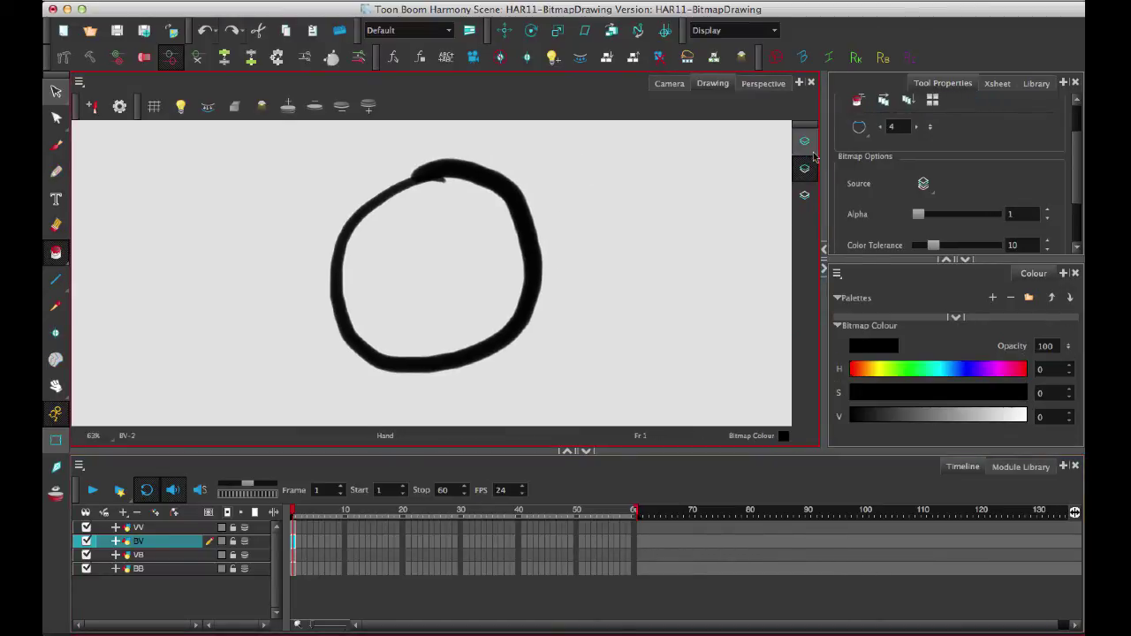
pyautogui.hotkey('alt', 's')
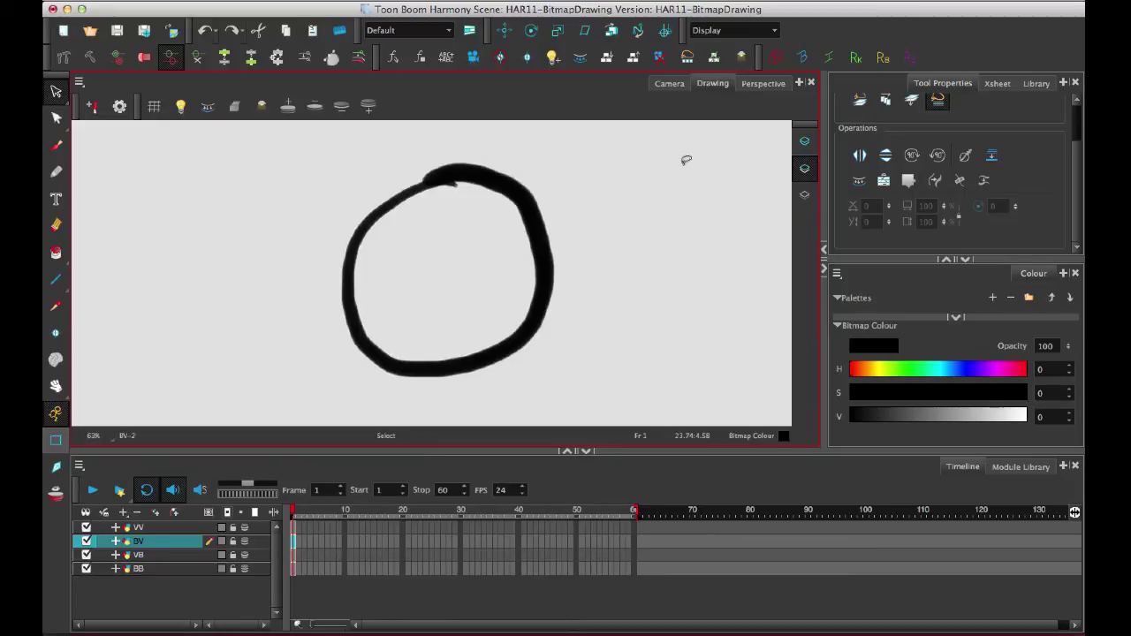
pyautogui.click(527, 194)
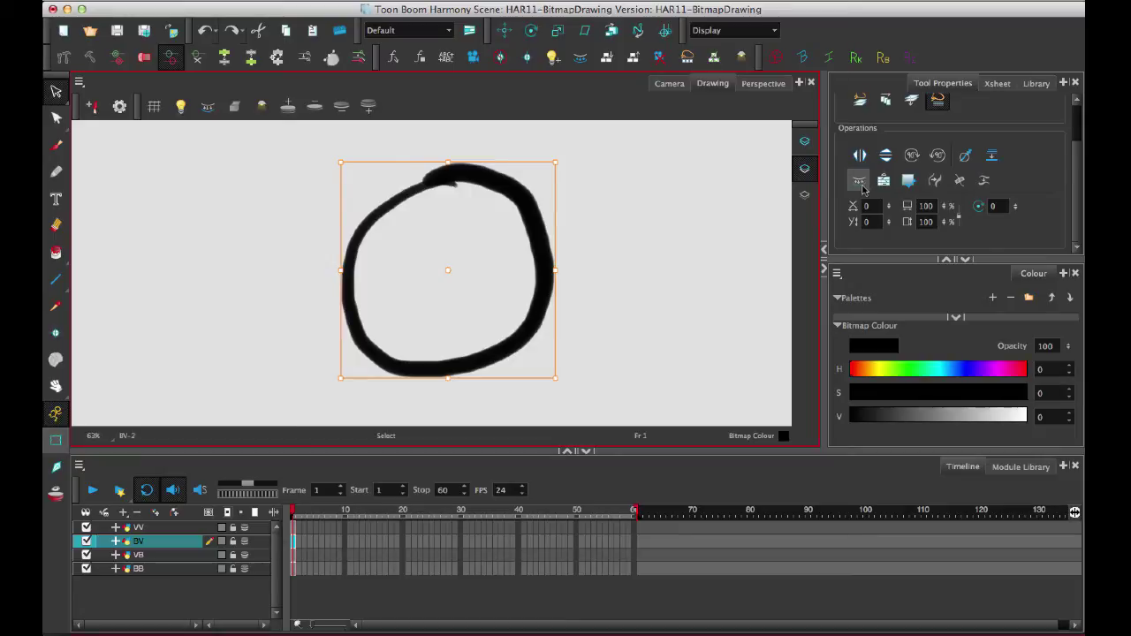
pyautogui.click(863, 188)
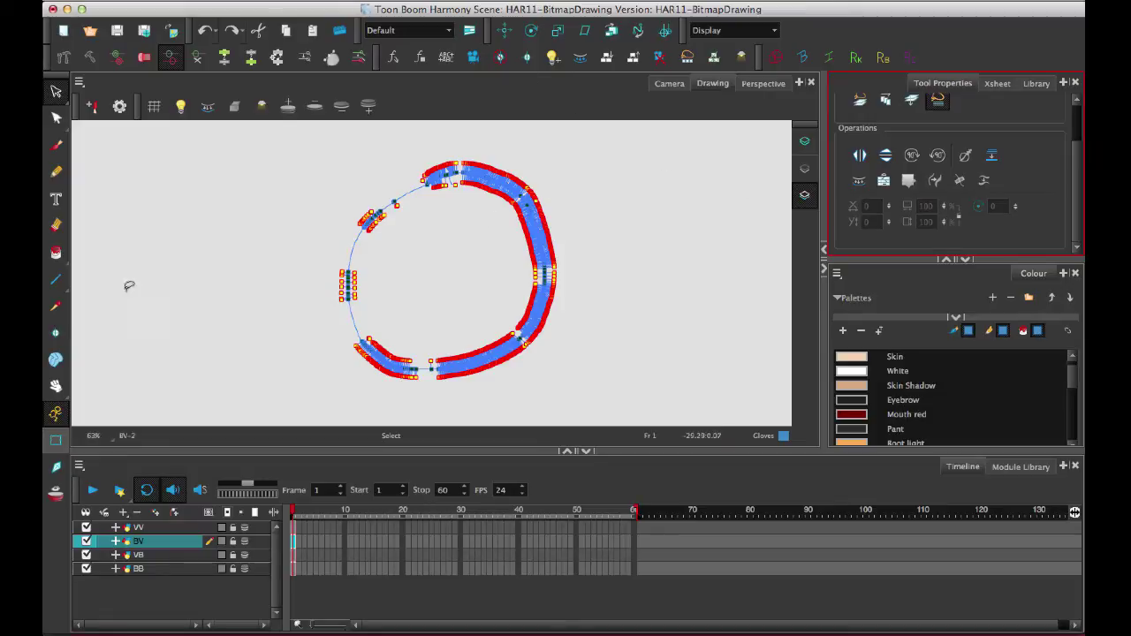
# Step: Fill the BV circle on its vector colour art layer with Gloves, and return to the line art layer with both art layers shown
pyautogui.click(56, 252)
pyautogui.click(473, 263)
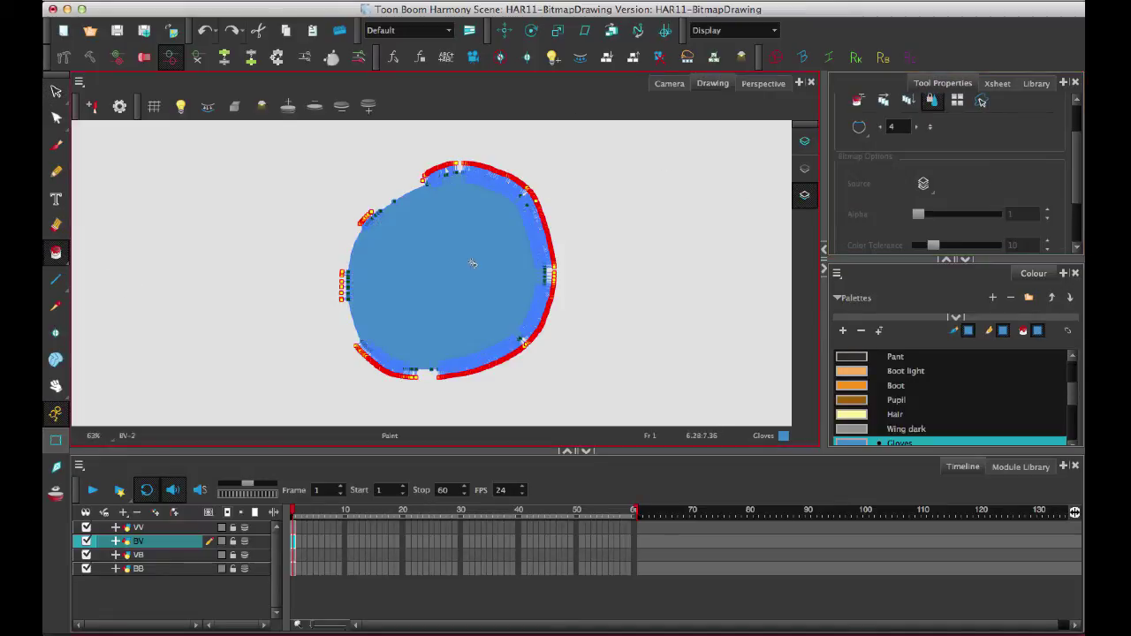
pyautogui.click(805, 137)
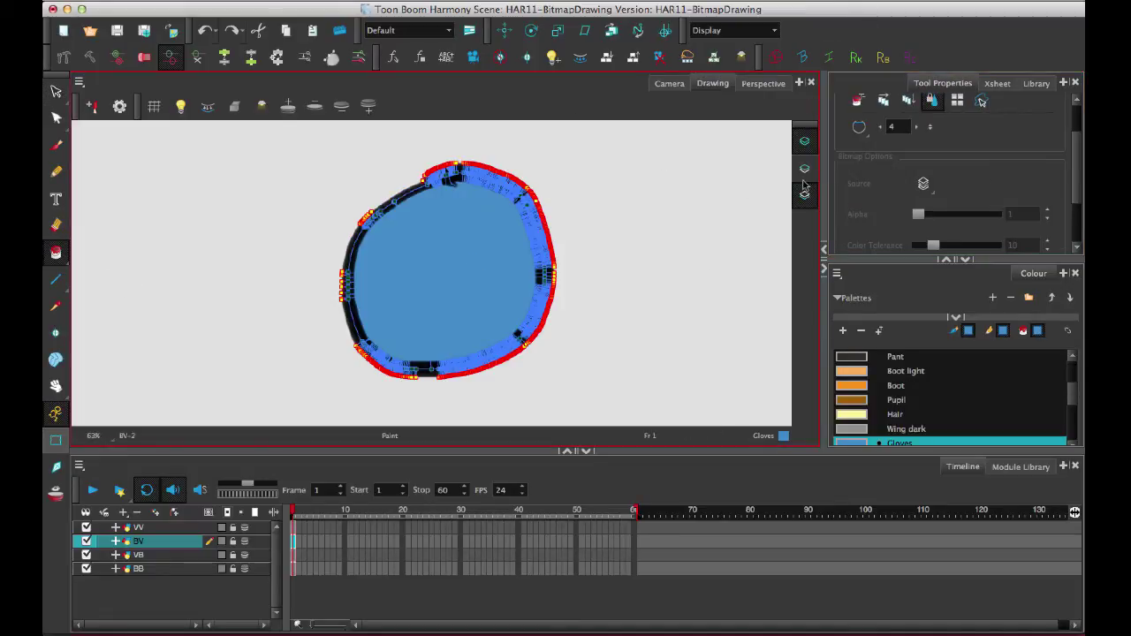
pyautogui.click(805, 168)
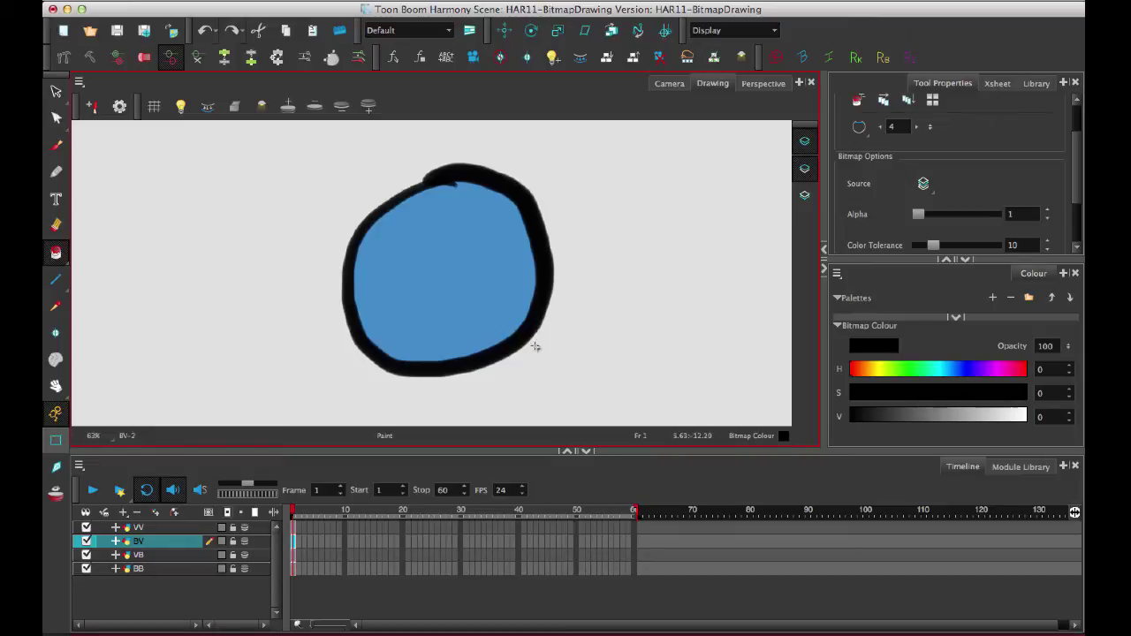
# Step: Open the VB drawing and paint its circle blue on the bitmap colour art layer using the Brush with the Marker preset
pyautogui.click(296, 555)
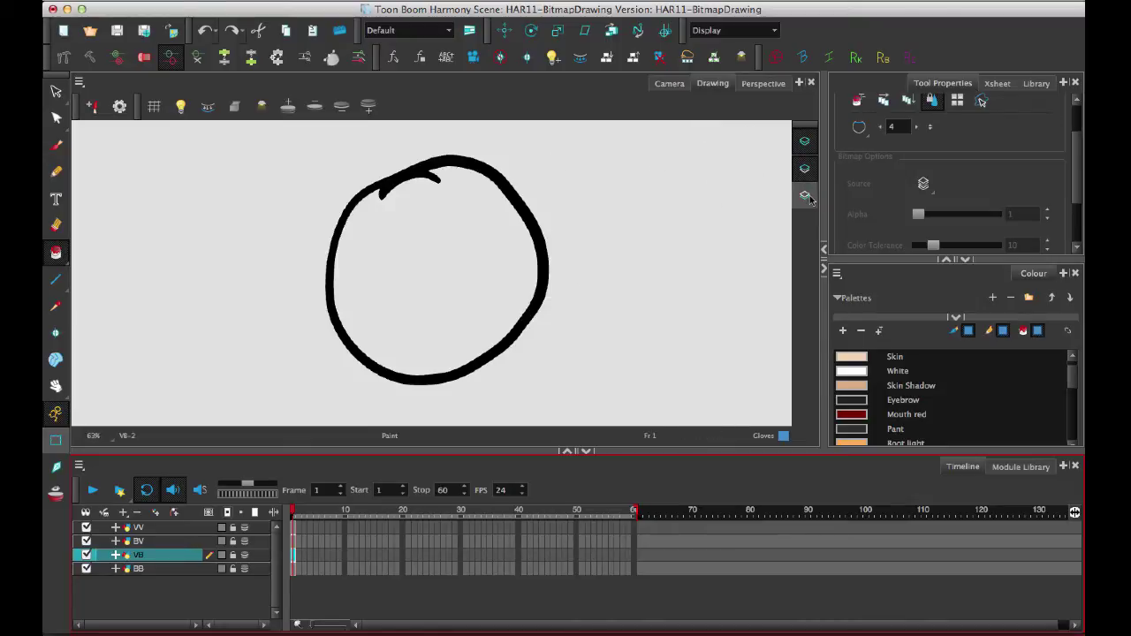
pyautogui.hotkey('alt', 'b')
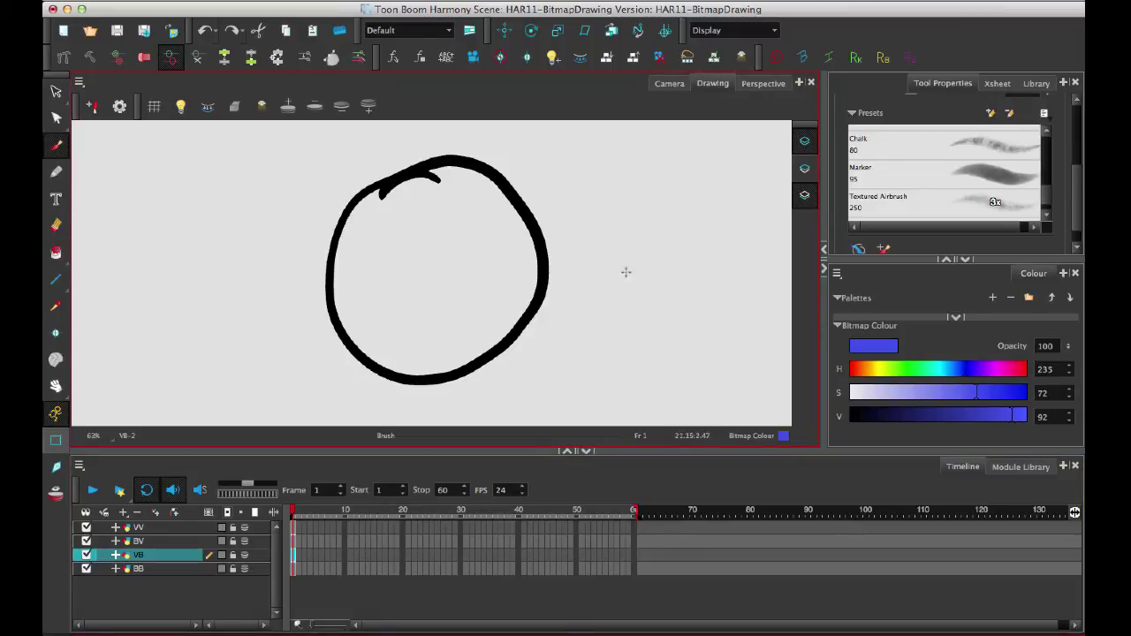
pyautogui.click(805, 195)
pyautogui.click(878, 180)
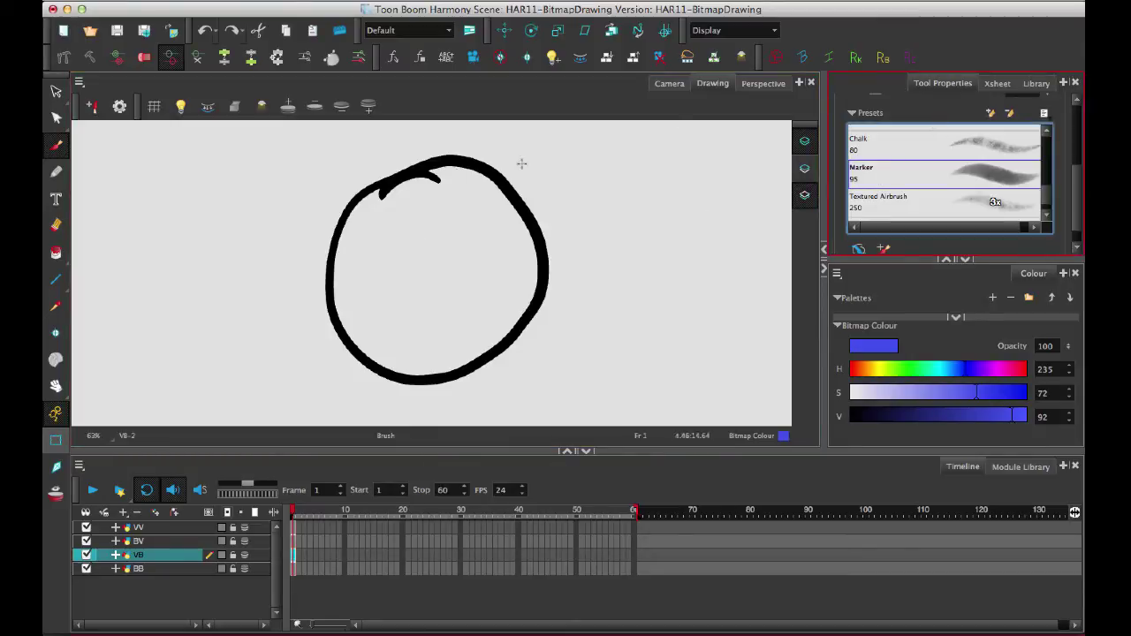
pyautogui.moveTo(439, 183)
pyautogui.mouseDown()
pyautogui.moveTo(356, 235)
pyautogui.moveTo(452, 282)
pyautogui.moveTo(388, 227)
pyautogui.moveTo(429, 188)
pyautogui.moveTo(419, 265)
pyautogui.moveTo(372, 304)
pyautogui.moveTo(368, 271)
pyautogui.moveTo(444, 264)
pyautogui.moveTo(405, 348)
pyautogui.moveTo(381, 341)
pyautogui.moveTo(456, 373)
pyautogui.moveTo(542, 303)
pyautogui.moveTo(489, 272)
pyautogui.moveTo(521, 247)
pyautogui.moveTo(460, 215)
pyautogui.moveTo(475, 181)
pyautogui.moveTo(496, 231)
pyautogui.moveTo(396, 287)
pyautogui.moveTo(352, 274)
pyautogui.moveTo(373, 303)
pyautogui.moveTo(407, 290)
pyautogui.moveTo(420, 377)
pyautogui.moveTo(419, 351)
pyautogui.moveTo(428, 357)
pyautogui.moveTo(332, 233)
pyautogui.moveTo(470, 335)
pyautogui.moveTo(435, 340)
pyautogui.moveTo(479, 244)
pyautogui.moveTo(370, 249)
pyautogui.moveTo(399, 218)
pyautogui.moveTo(461, 331)
pyautogui.moveTo(528, 348)
pyautogui.mouseUp()
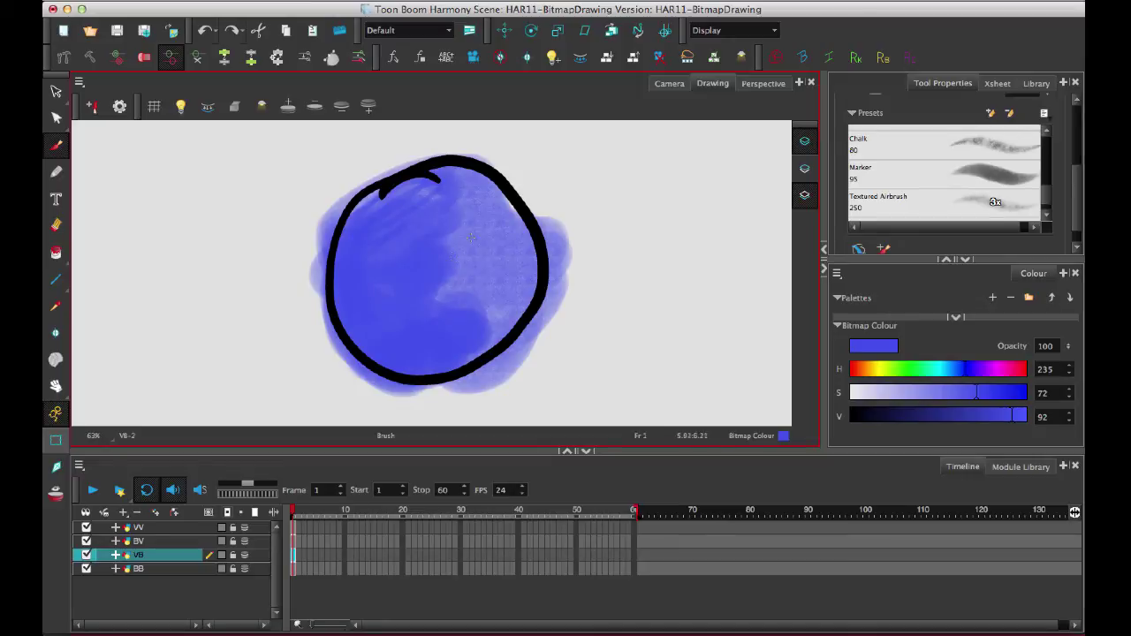
# Step: Choose the Soft Eraser preset and try erasing with a zigzag stroke across the blue paint in the VB circle
pyautogui.click(56, 224)
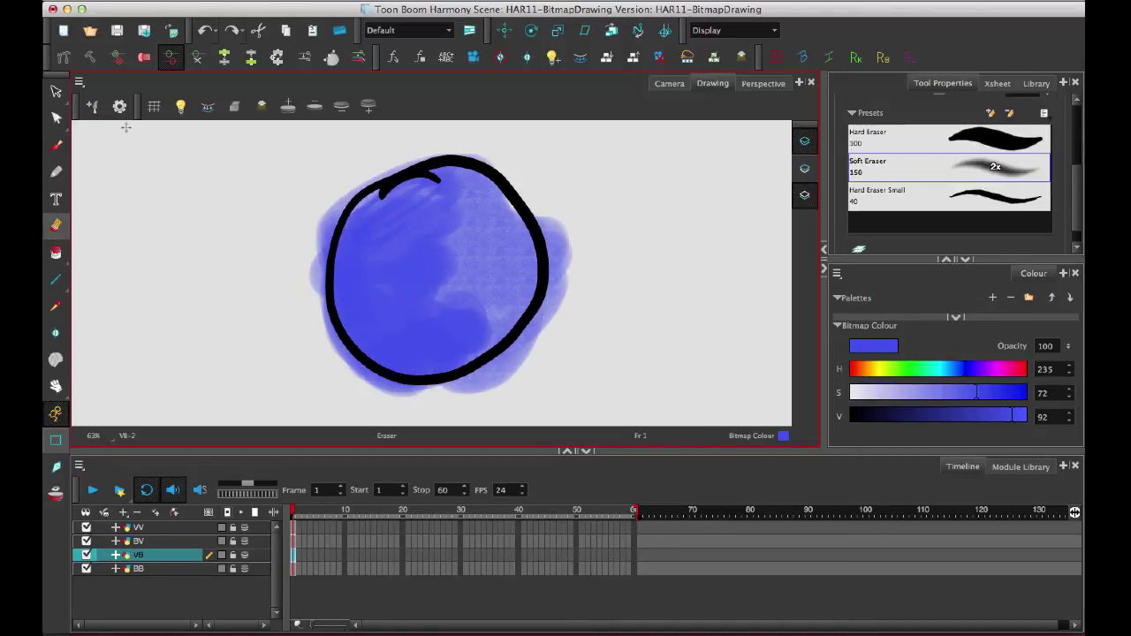
pyautogui.click(880, 168)
pyautogui.moveTo(357, 200)
pyautogui.mouseDown()
pyautogui.moveTo(325, 237)
pyautogui.moveTo(354, 191)
pyautogui.moveTo(402, 212)
pyautogui.moveTo(413, 326)
pyautogui.mouseUp()
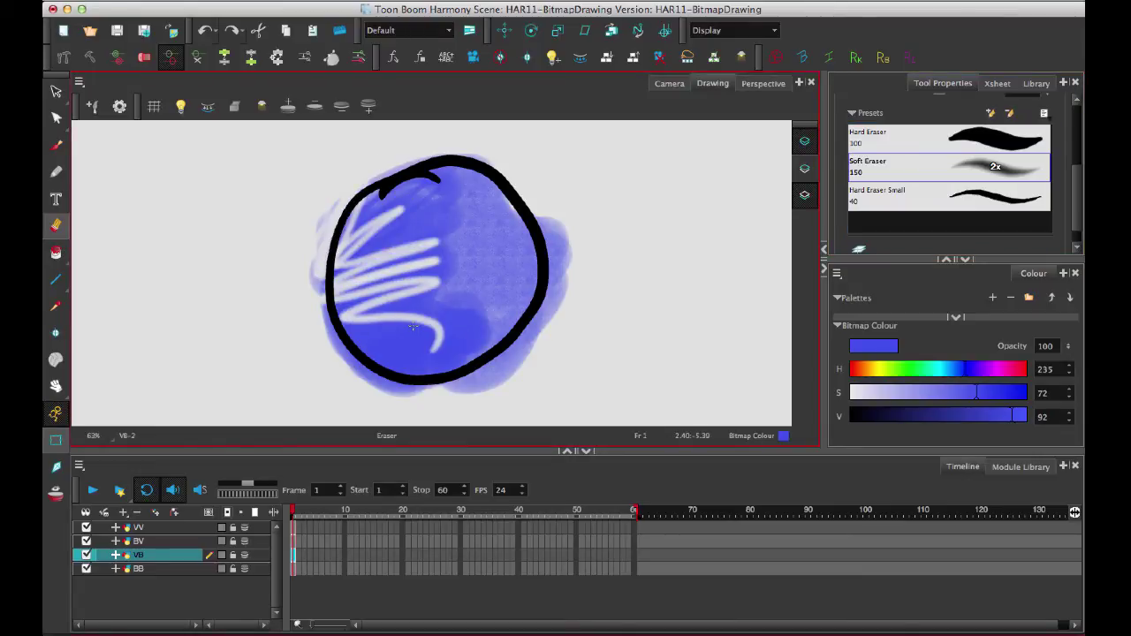
pyautogui.hotkey('ctrl', 'z')
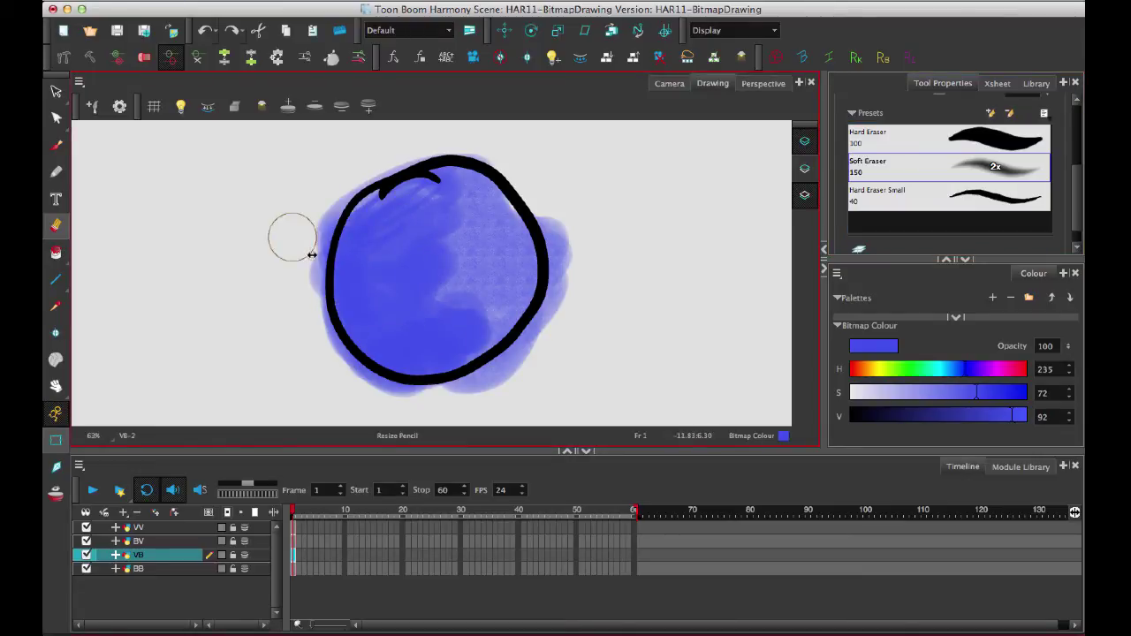
# Step: Enlarge the eraser and erase the blue paint spilling outside the VB circle's outline on the colour art layer
pyautogui.moveTo(336, 202)
pyautogui.mouseDown()
pyautogui.moveTo(298, 321)
pyautogui.moveTo(327, 353)
pyautogui.mouseUp()
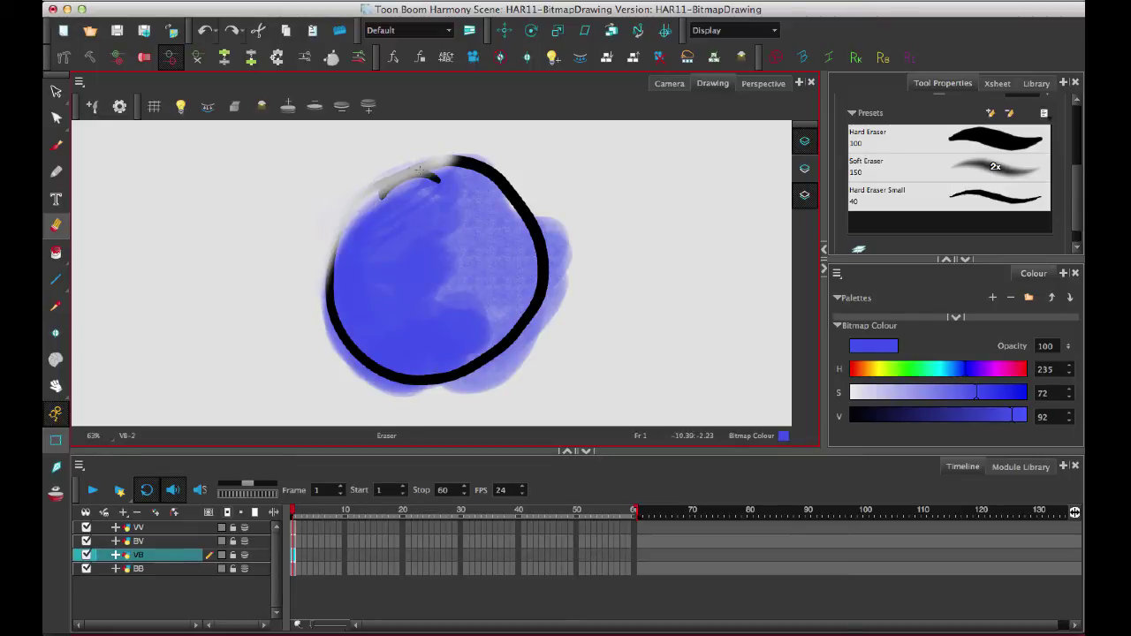
pyautogui.hotkey('ctrl', 'z')
pyautogui.moveTo(442, 389)
pyautogui.mouseDown()
pyautogui.moveTo(557, 229)
pyautogui.moveTo(482, 389)
pyautogui.moveTo(552, 309)
pyautogui.mouseUp()
pyautogui.hotkey('ctrl', 'z')
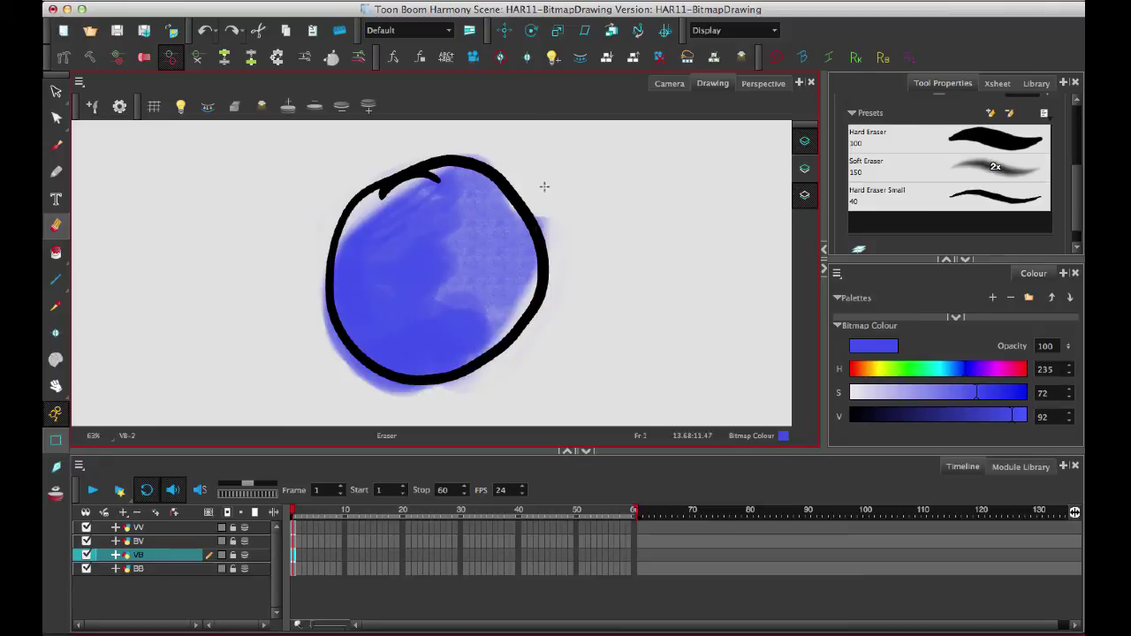
pyautogui.moveTo(540, 188)
pyautogui.mouseDown()
pyautogui.moveTo(504, 364)
pyautogui.moveTo(409, 390)
pyautogui.moveTo(326, 357)
pyautogui.moveTo(296, 293)
pyautogui.moveTo(350, 375)
pyautogui.moveTo(455, 402)
pyautogui.mouseUp()
pyautogui.hotkey('ctrl', 'z')
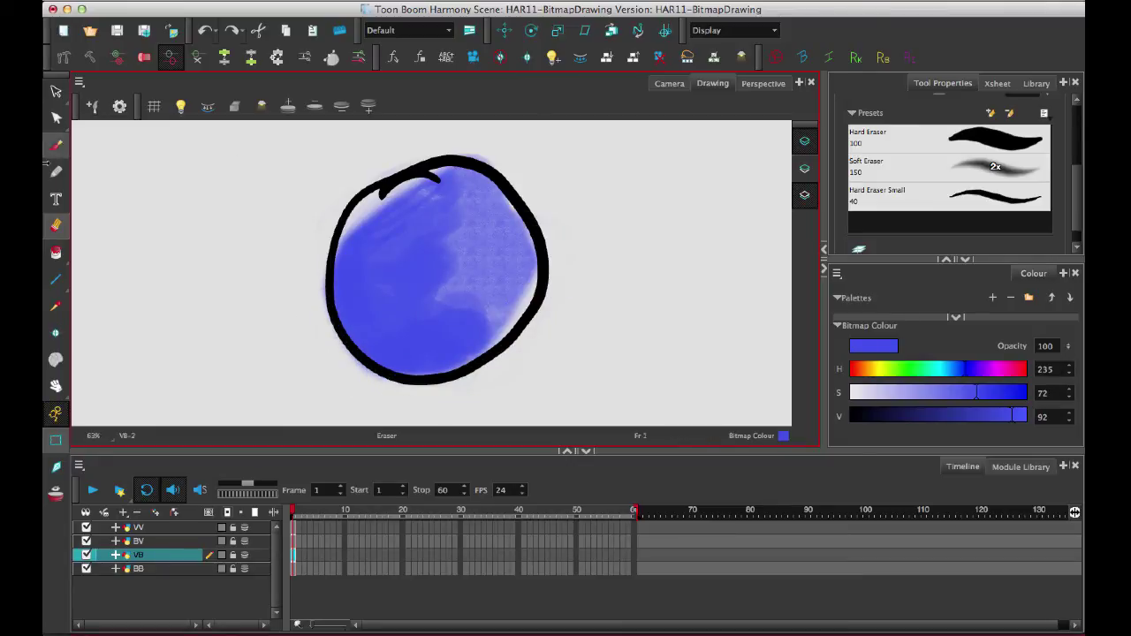
# Step: Brush blue paint over the unpainted gaps at the lower-right and upper-left edges inside the VB circle
pyautogui.hotkey('alt', 'b')
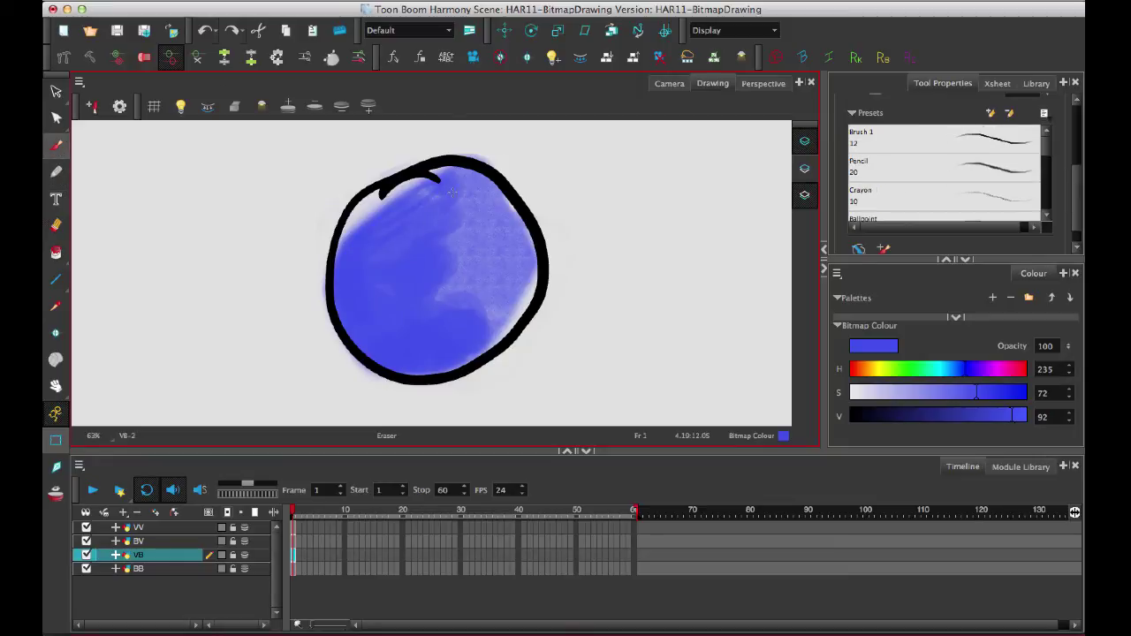
pyautogui.moveTo(492, 323); pyautogui.dragTo(541, 274)
pyautogui.moveTo(372, 203); pyautogui.dragTo(345, 239)
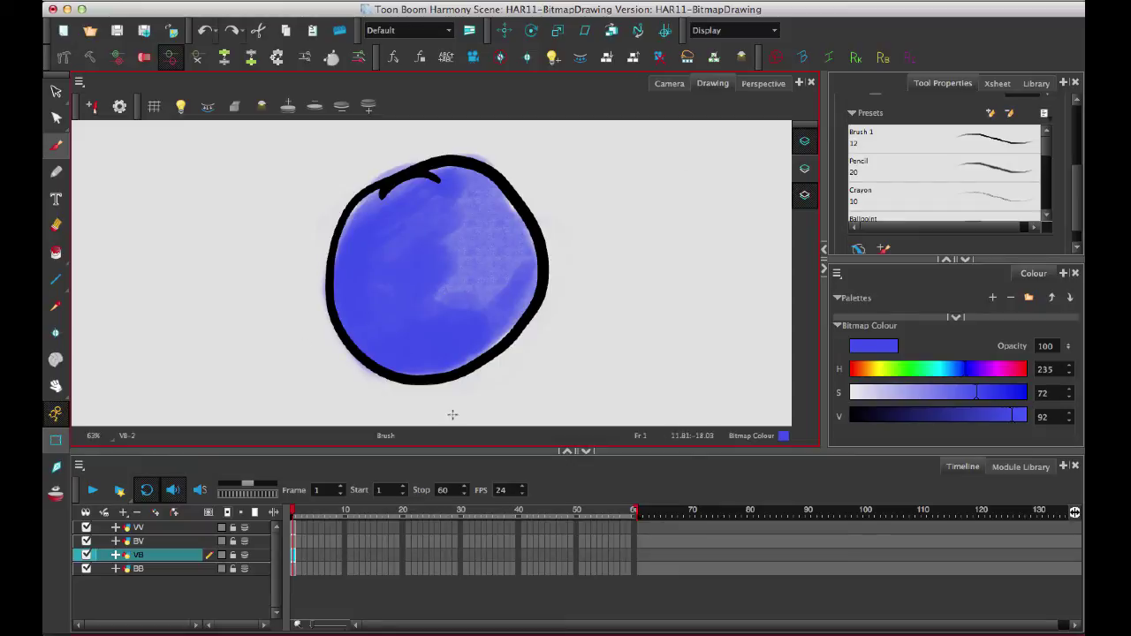
# Step: Open the BB drawing and set the Paint tool's bitmap source to Line Art
pyautogui.click(293, 571)
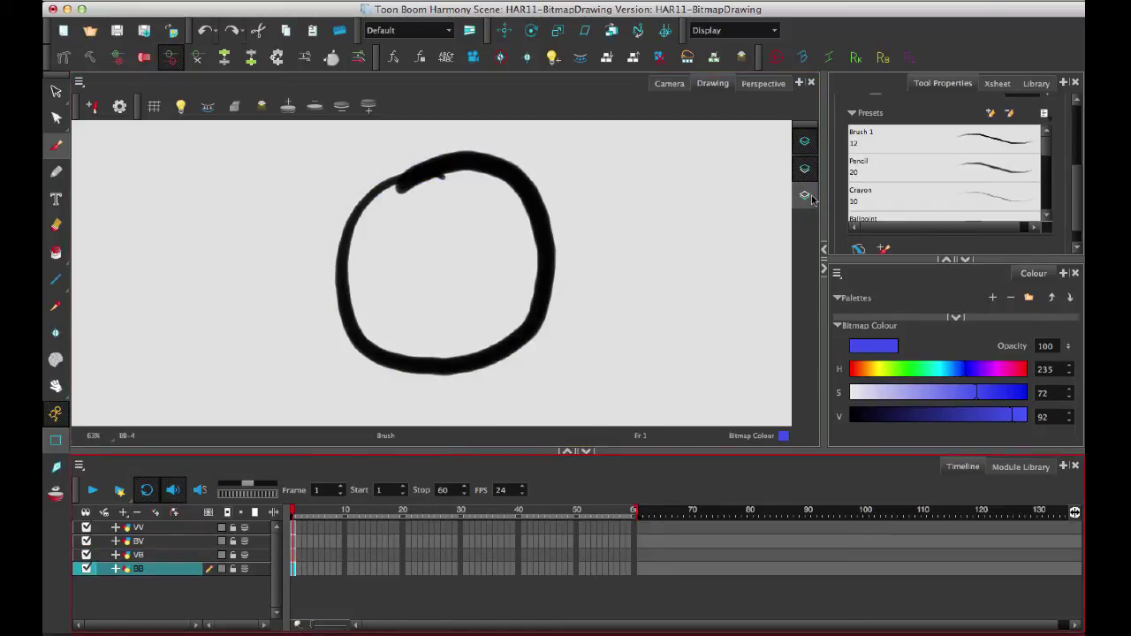
pyautogui.click(56, 253)
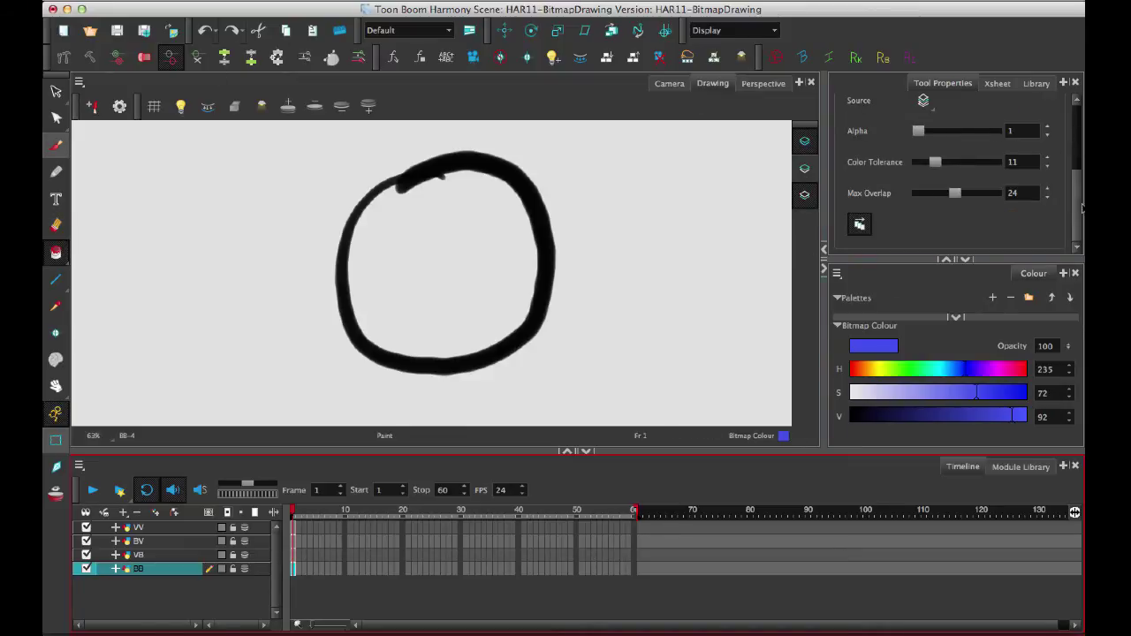
pyautogui.scroll(2, 1016, 186)
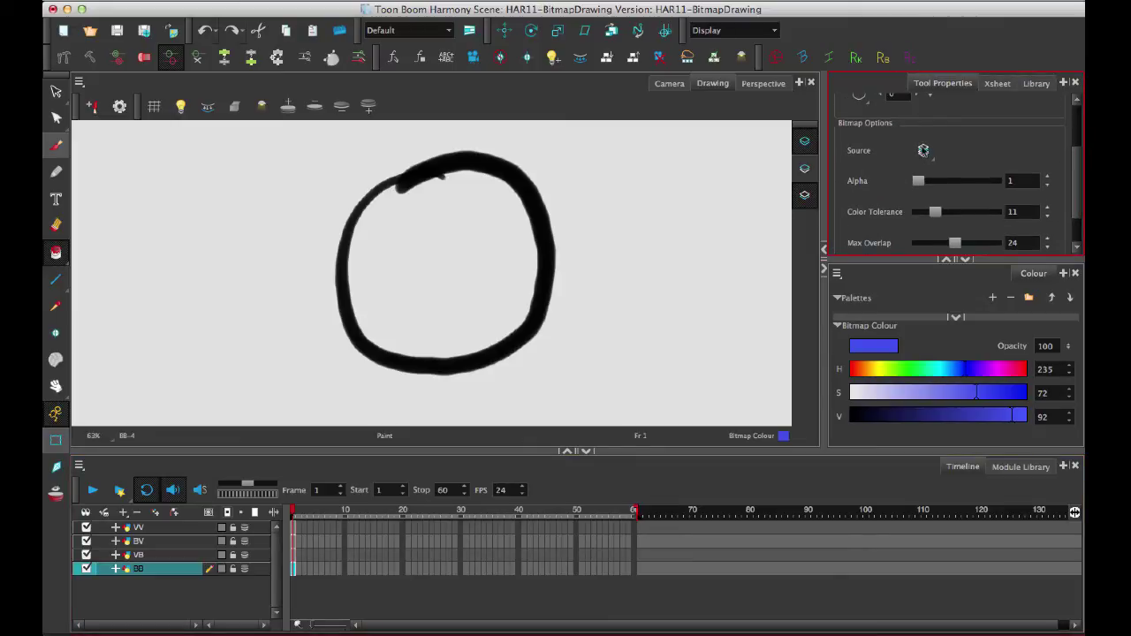
pyautogui.scroll(-2, 1069, 198)
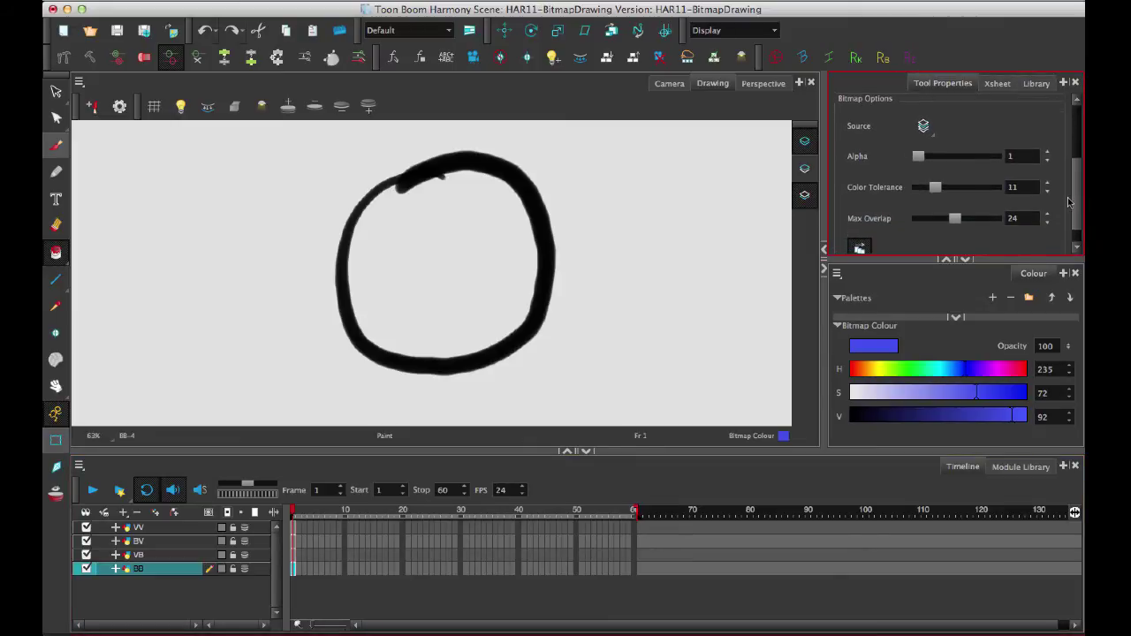
pyautogui.scroll(1, 1072, 196)
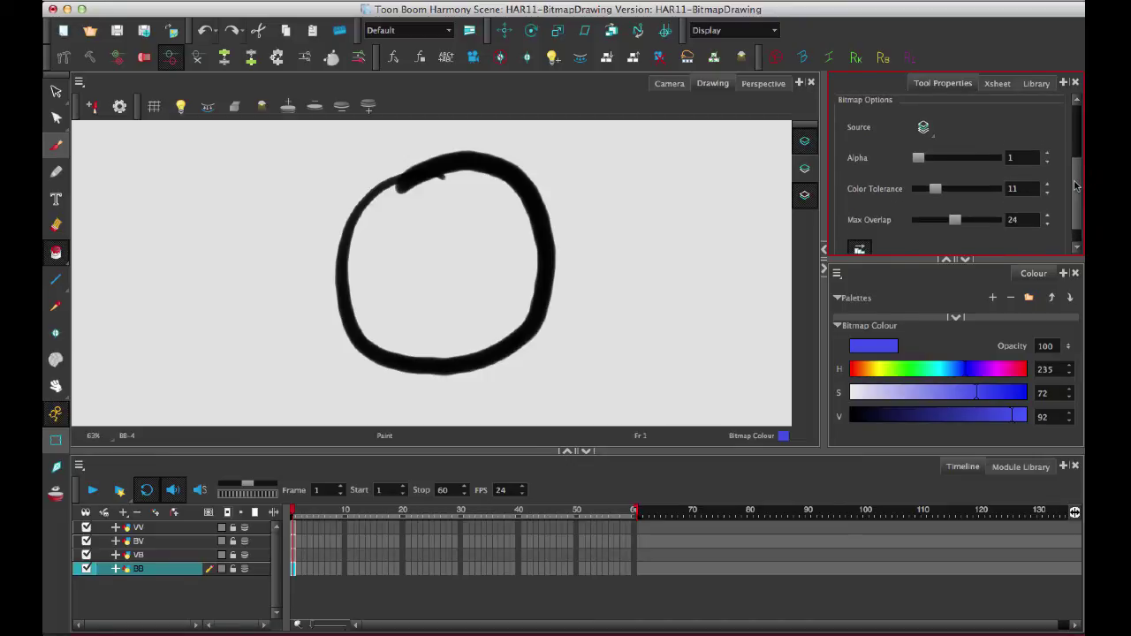
pyautogui.click(924, 126)
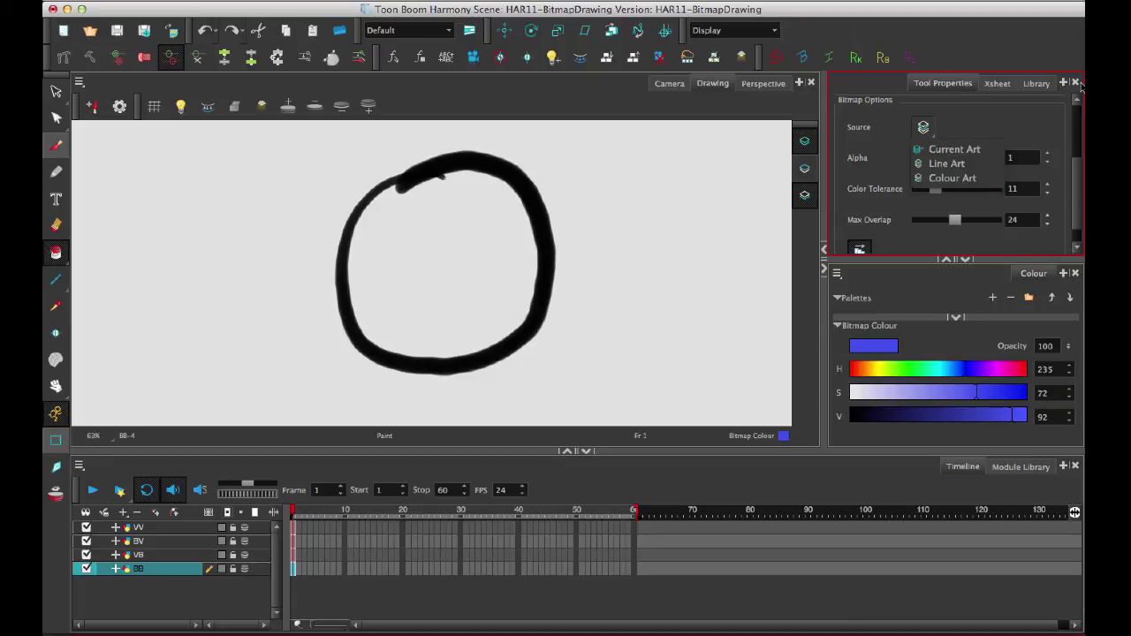
pyautogui.click(947, 163)
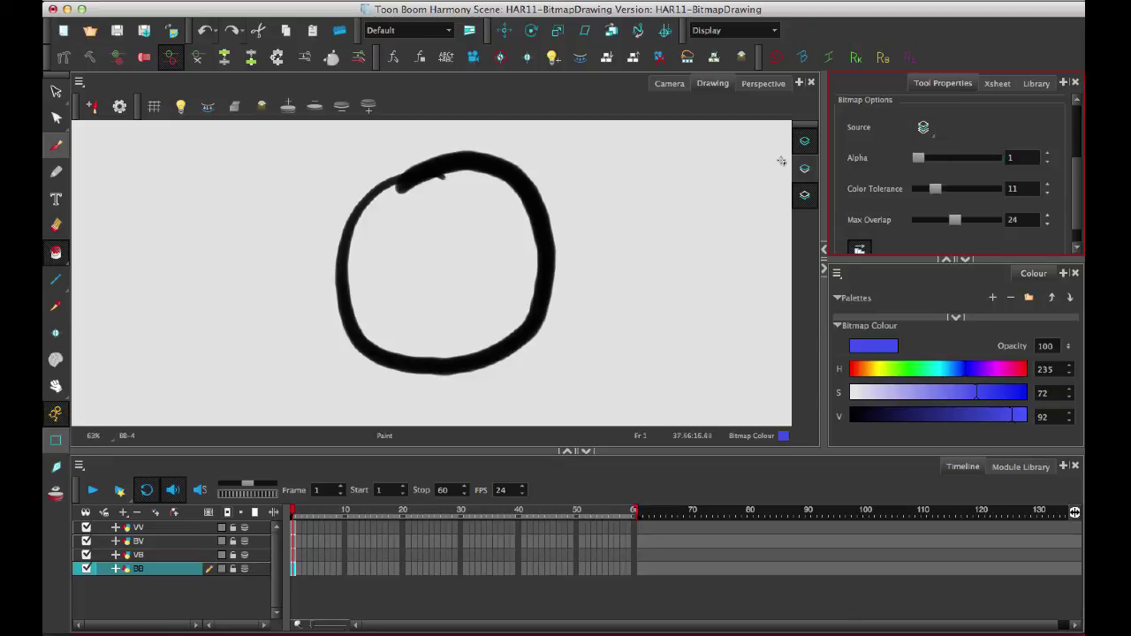
# Step: Fill the BB circle with blue on the colour art layer, undo the fill and apply it again
pyautogui.click(805, 195)
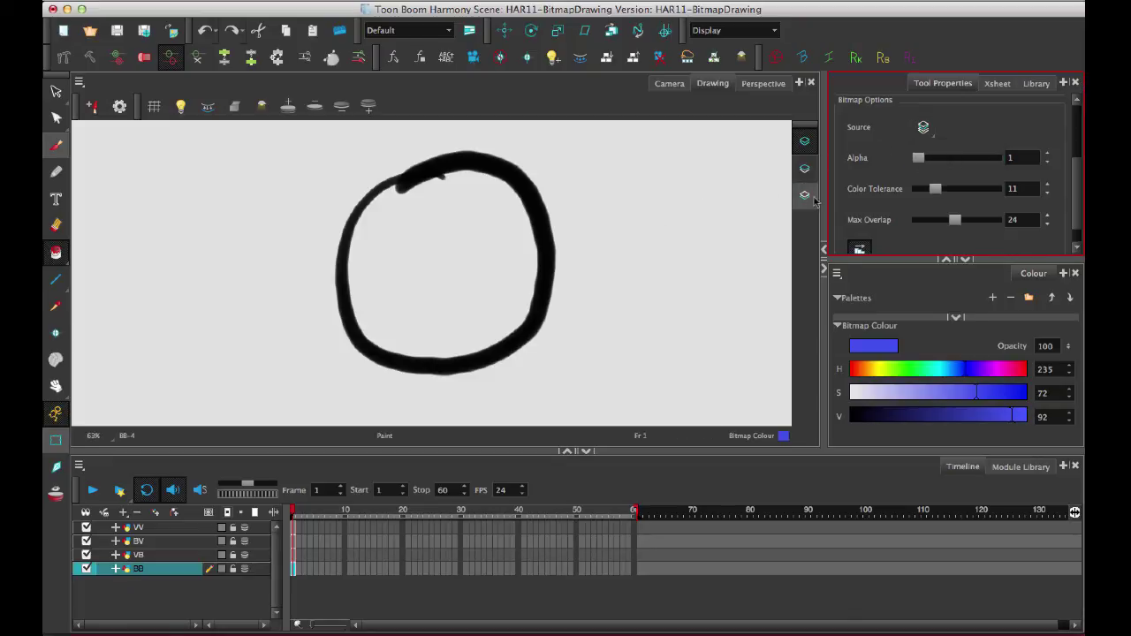
pyautogui.click(465, 275)
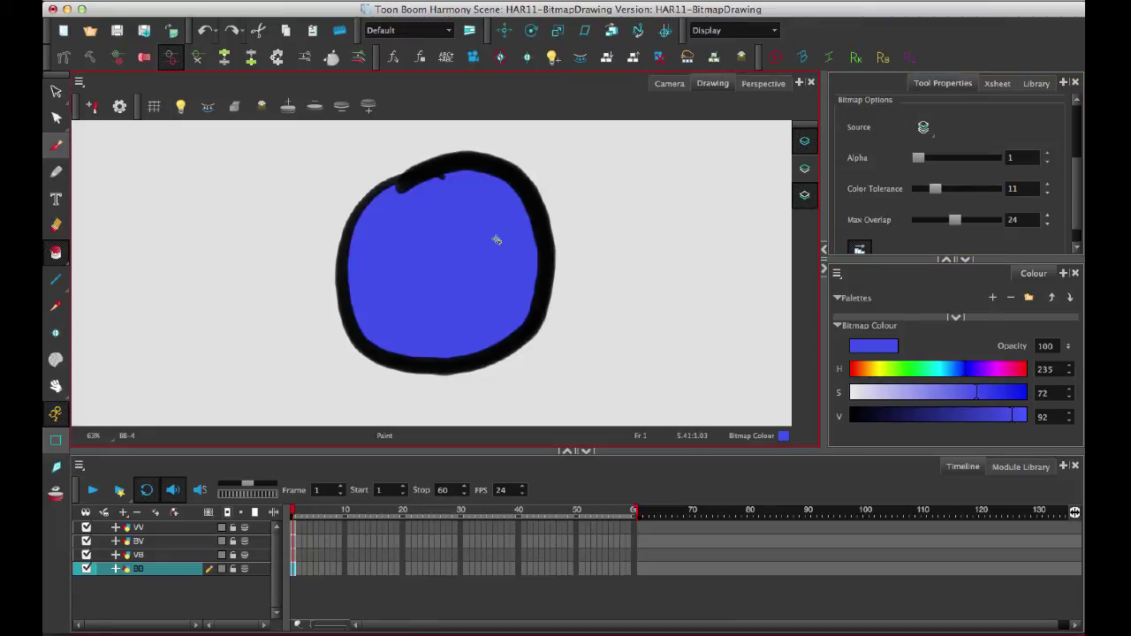
pyautogui.hotkey('ctrl', 'z')
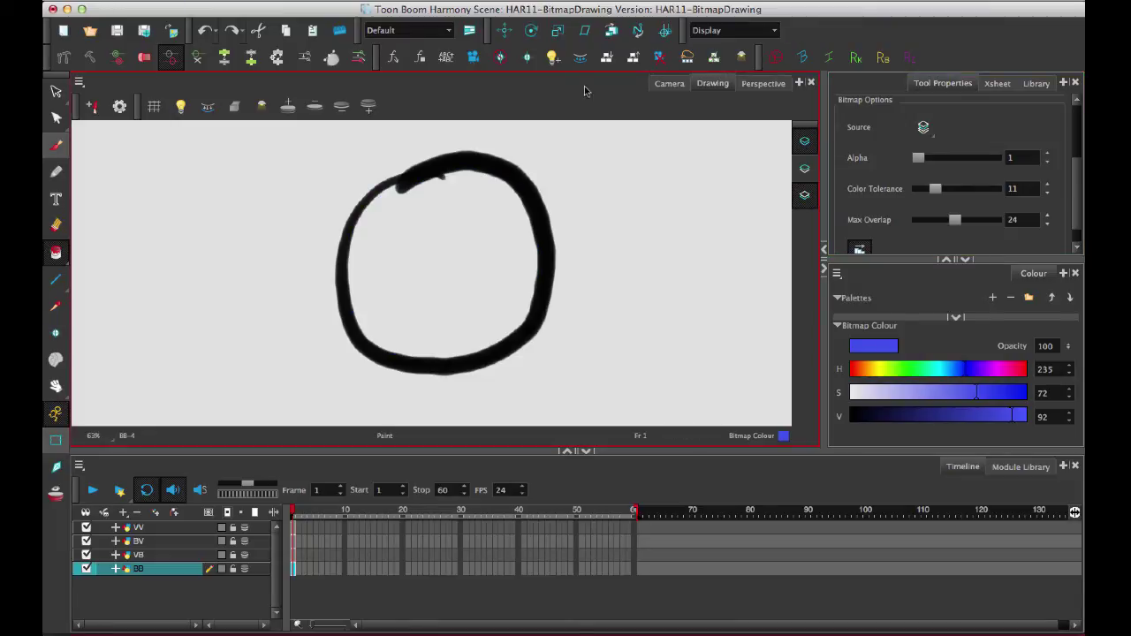
pyautogui.click(456, 253)
# Step: Go to frame 2 of the BB layer, select the circle's blue fill and delete it
pyautogui.click(56, 91)
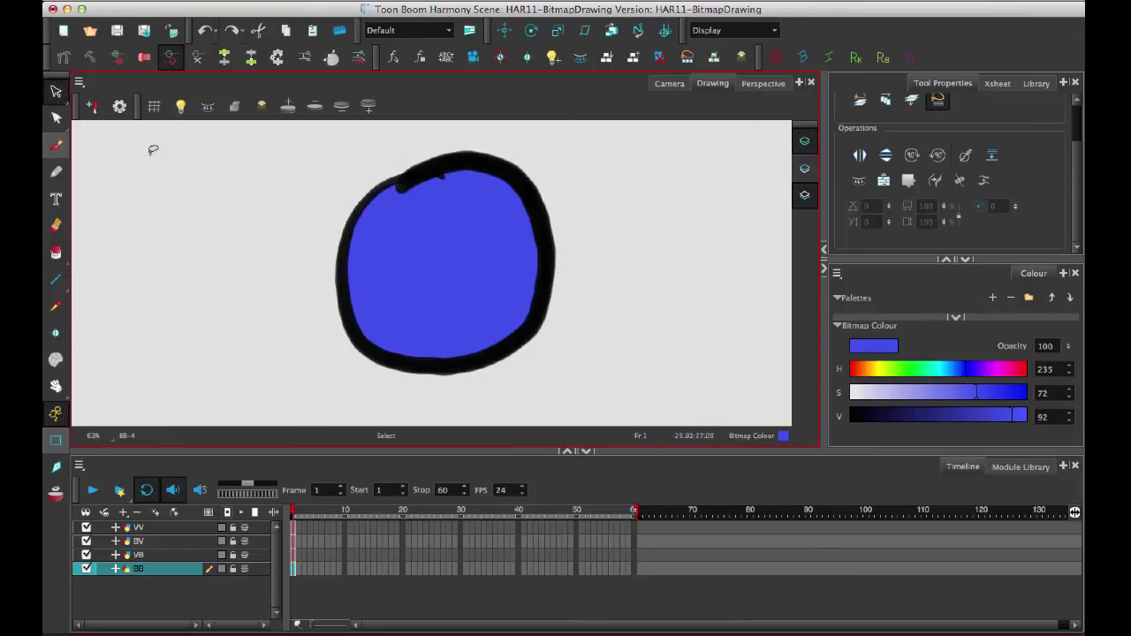
pyautogui.click(306, 571)
pyautogui.click(294, 572)
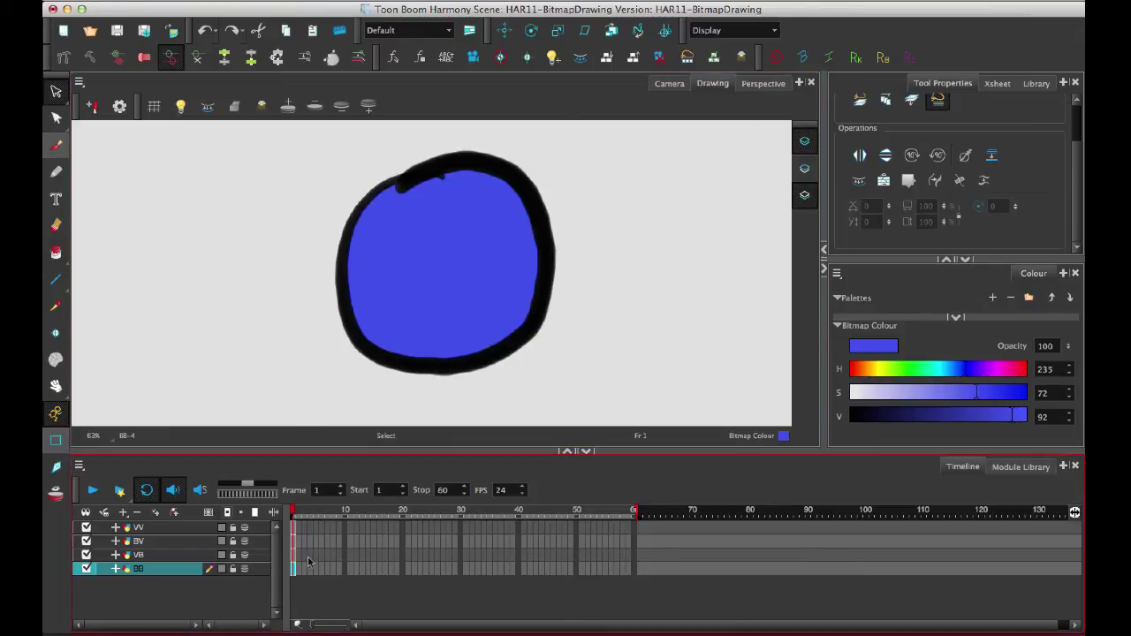
pyautogui.click(297, 569)
pyautogui.click(507, 268)
pyautogui.press('Delete')
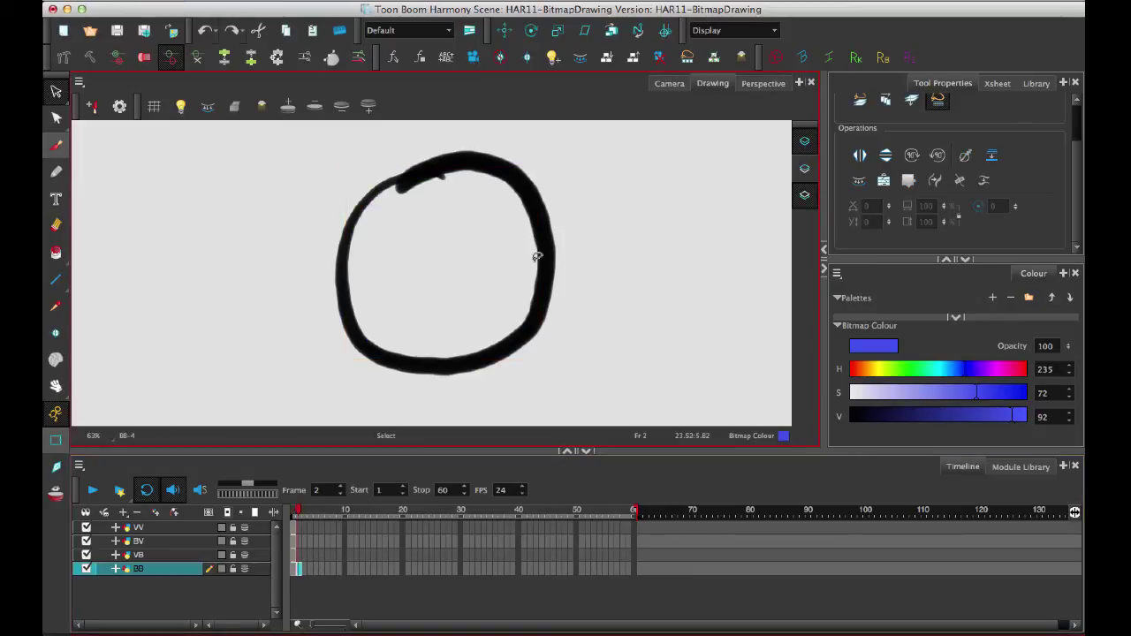
# Step: Set the Paint tool's Color Tolerance and Max Overlap to 0, try filling the BB circle and undo it
pyautogui.click(56, 253)
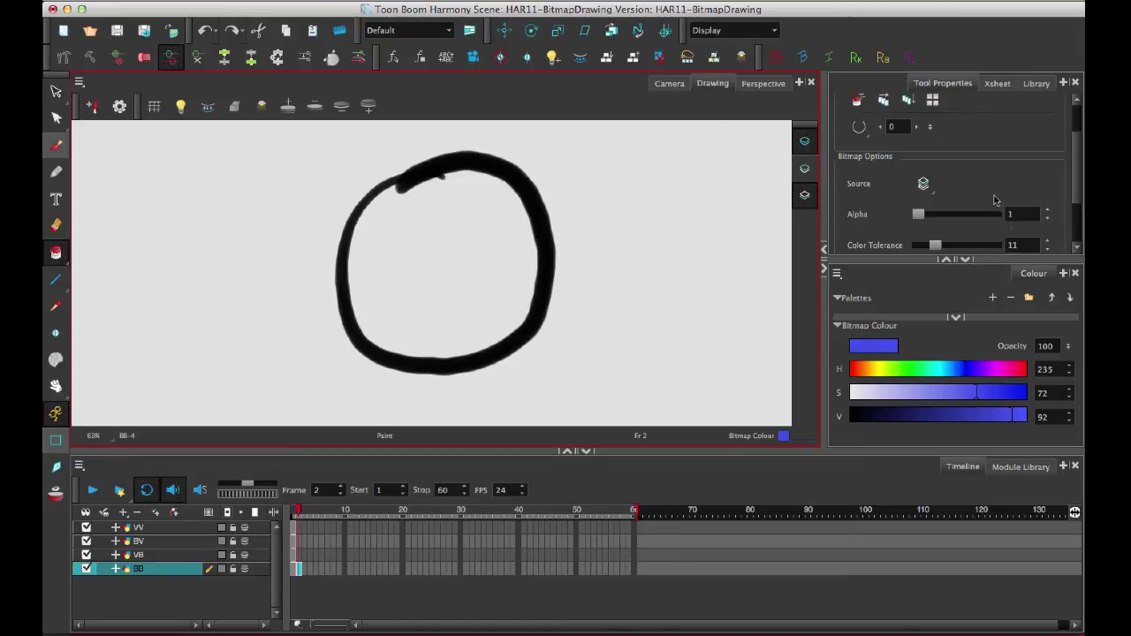
pyautogui.moveTo(1078, 159); pyautogui.dragTo(1078, 232)
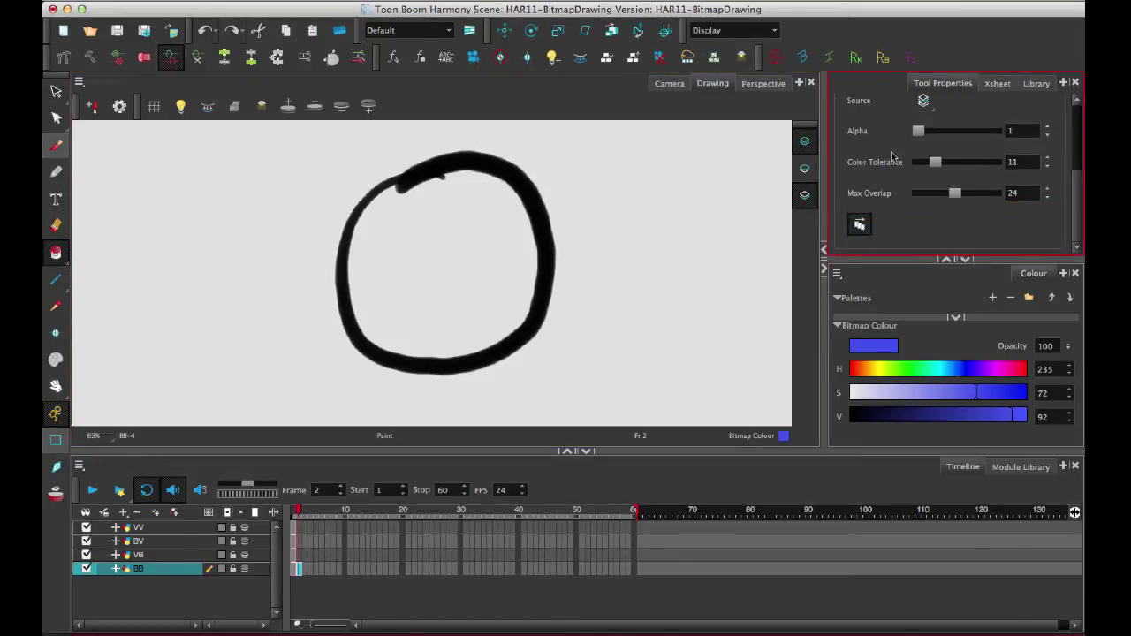
pyautogui.moveTo(931, 166)
pyautogui.mouseDown()
pyautogui.moveTo(920, 162)
pyautogui.moveTo(904, 193)
pyautogui.mouseUp()
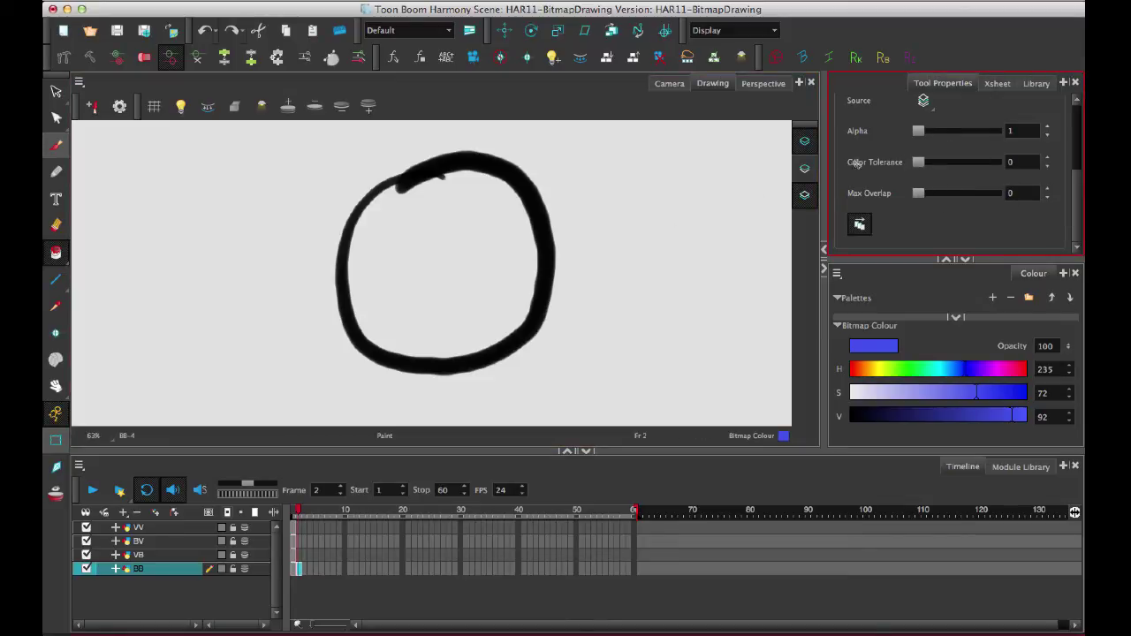
pyautogui.click(450, 276)
pyautogui.hotkey('ctrl', 'z')
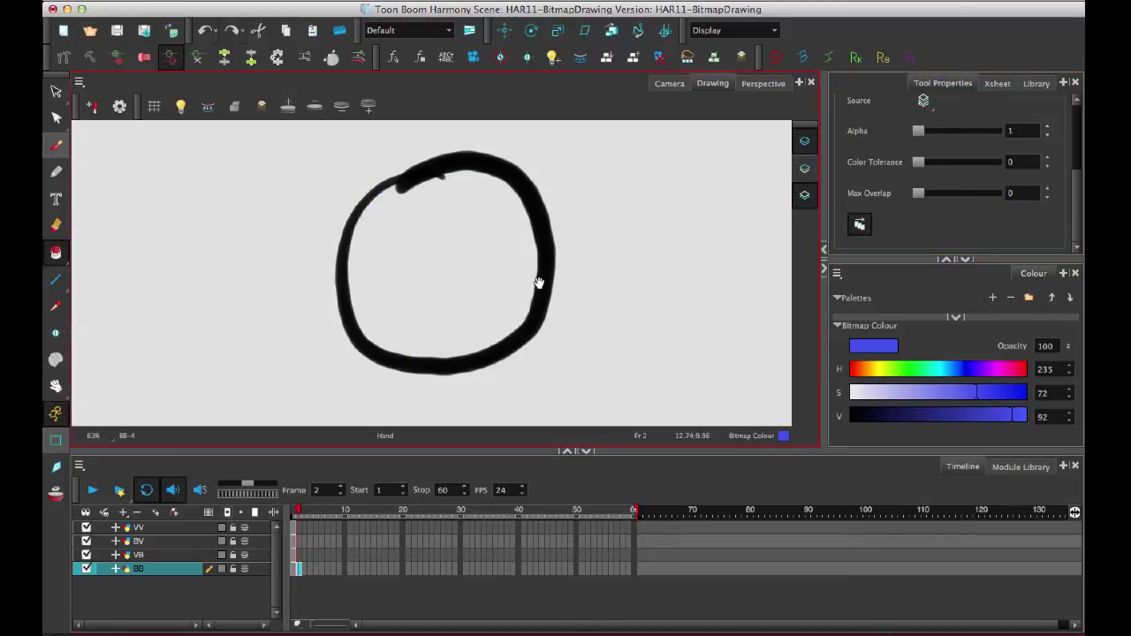
pyautogui.hotkey('ctrl', 'z')
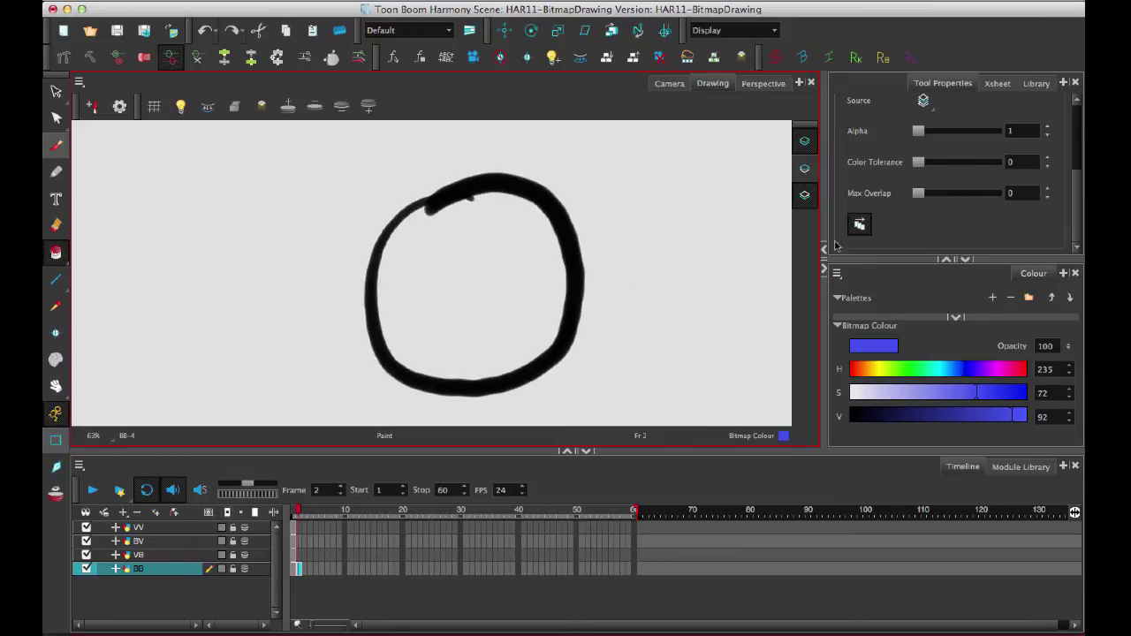
# Step: Fill the BB circle with Max Overlap at 0 and examine the fill's edge against the outline up close
pyautogui.click(463, 257)
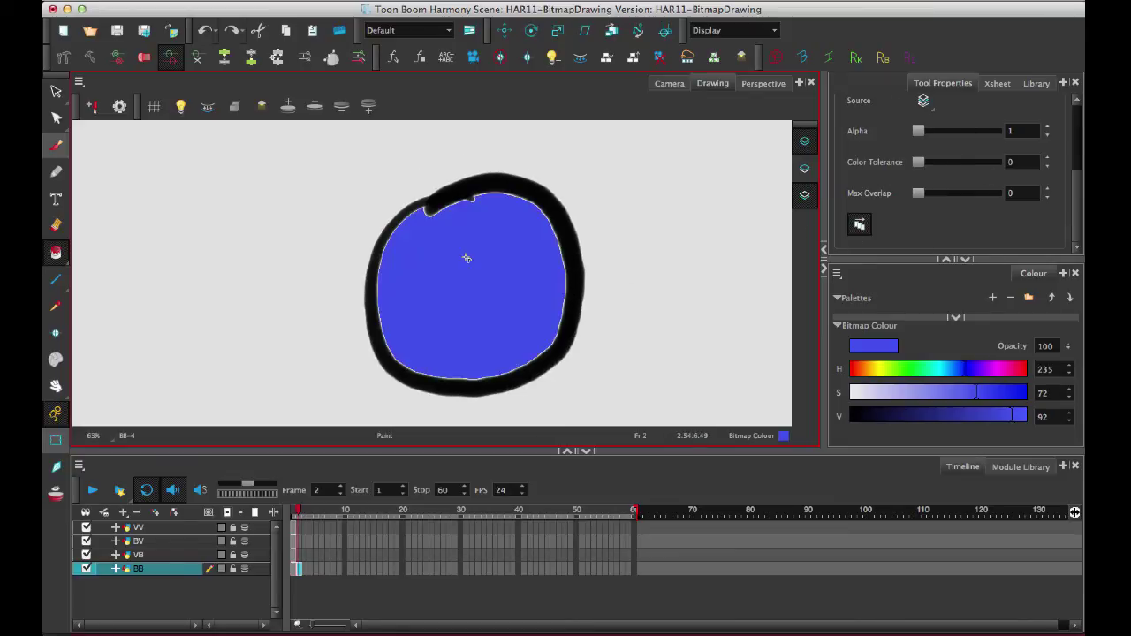
pyautogui.scroll(4, 567, 308)
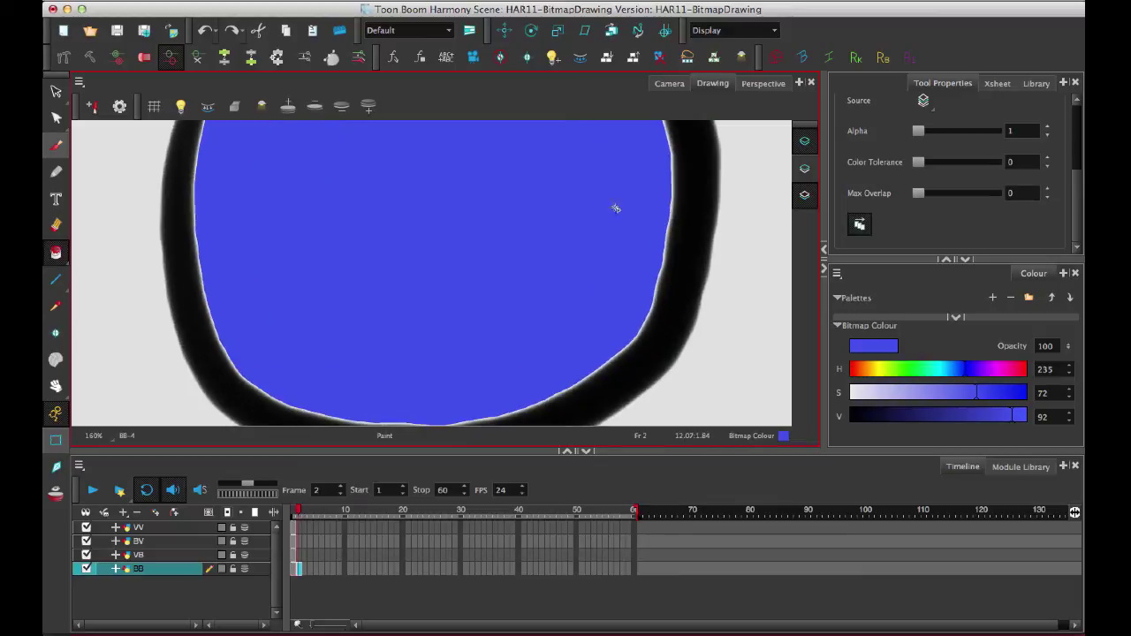
pyautogui.scroll(-2, 671, 237)
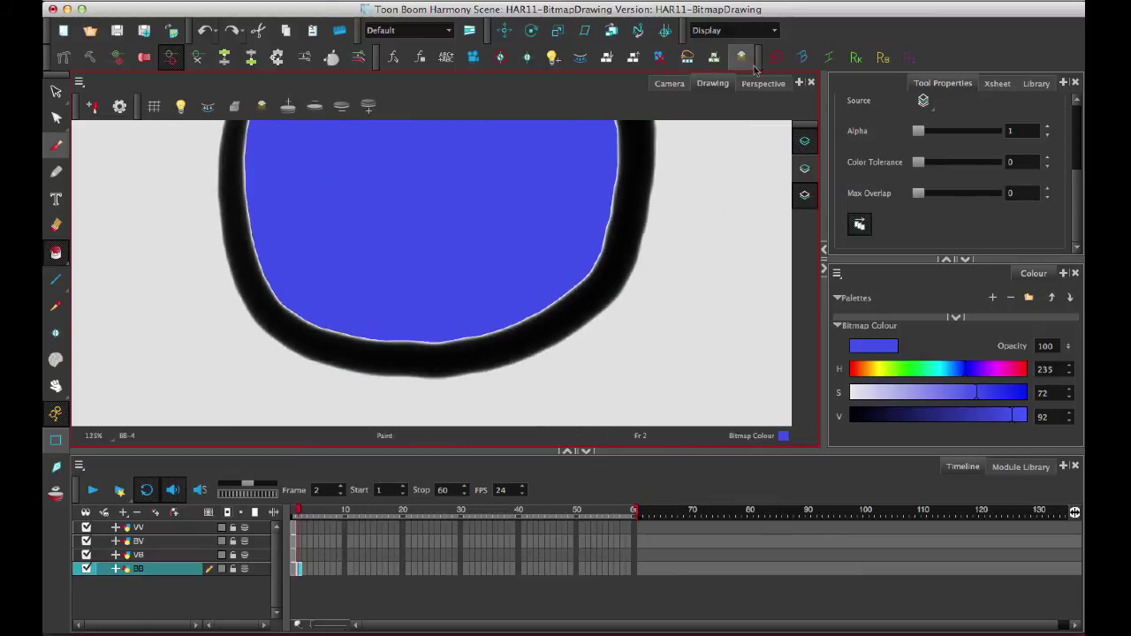
pyautogui.scroll(3, 637, 294)
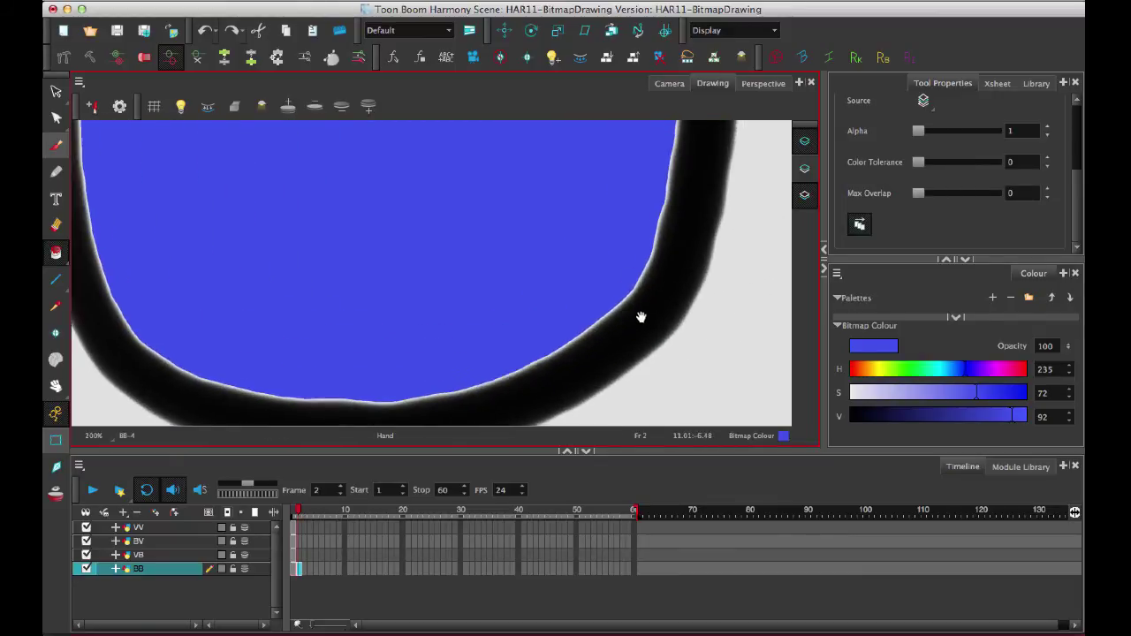
pyautogui.scroll(4, 666, 288)
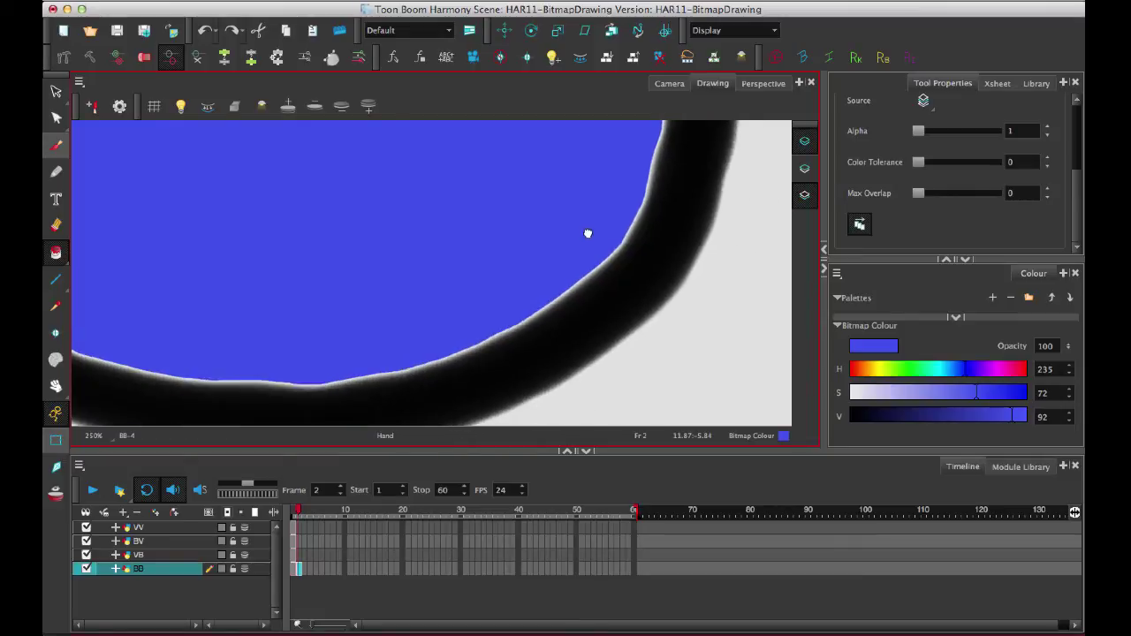
pyautogui.scroll(2, 587, 263)
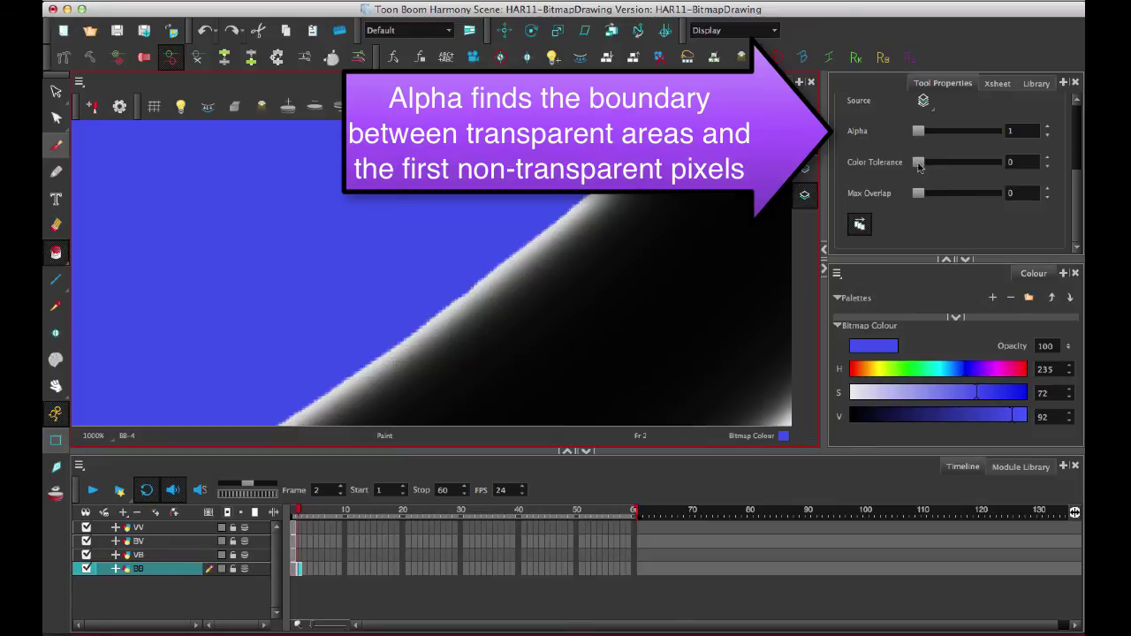
# Step: Undo the fill, set Max Overlap to 23 and fill the BB circle again
pyautogui.press('super+z')
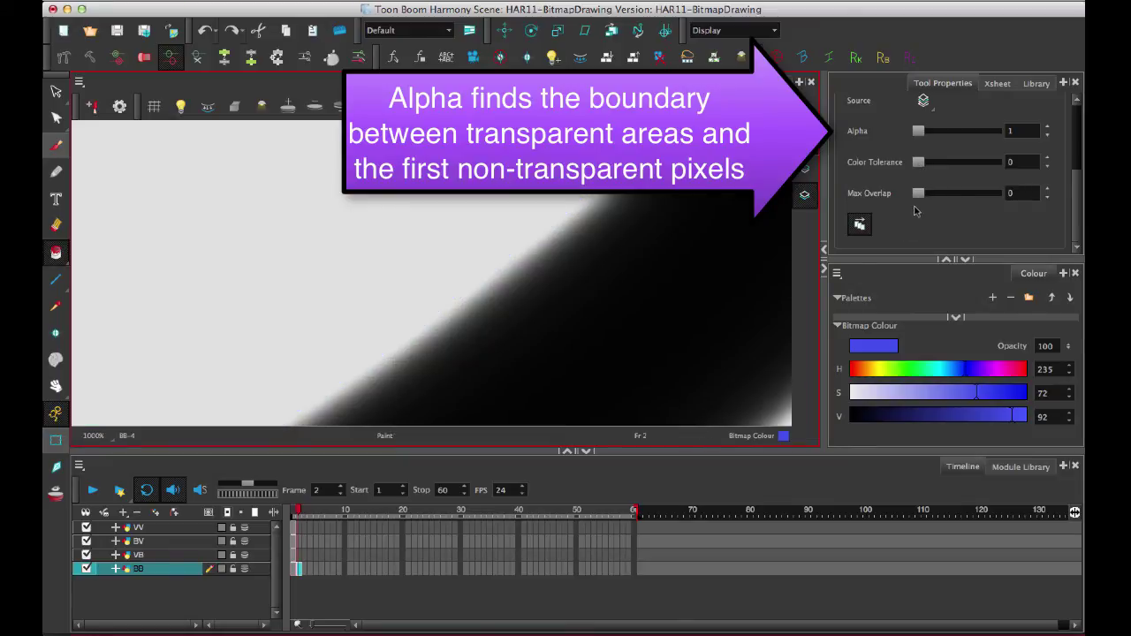
pyautogui.moveTo(920, 193); pyautogui.dragTo(954, 196)
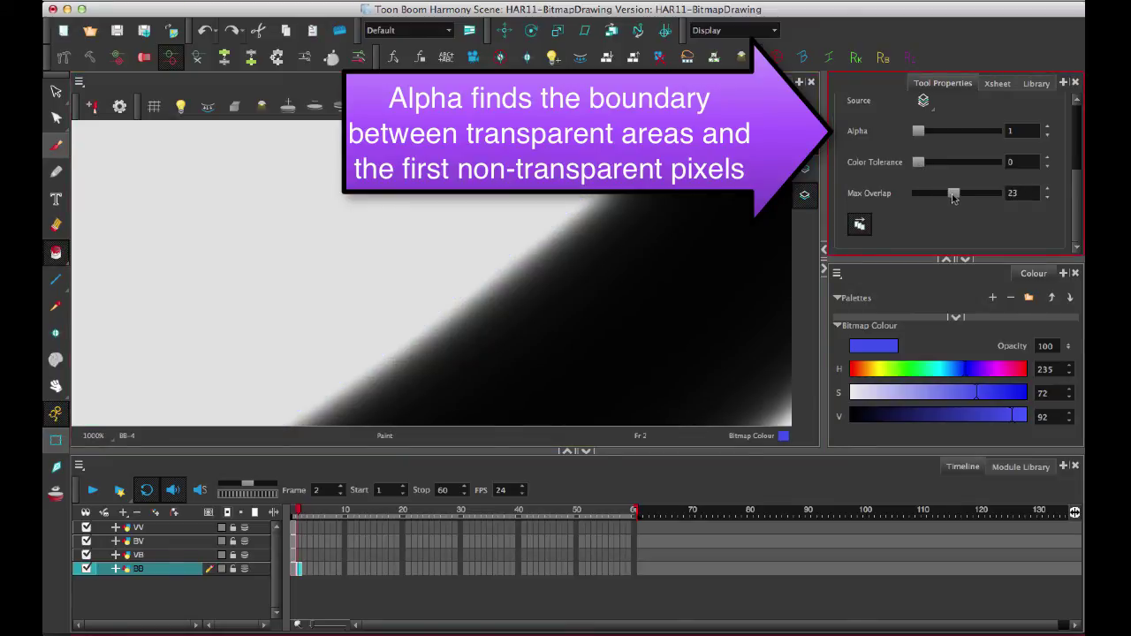
pyautogui.click(487, 218)
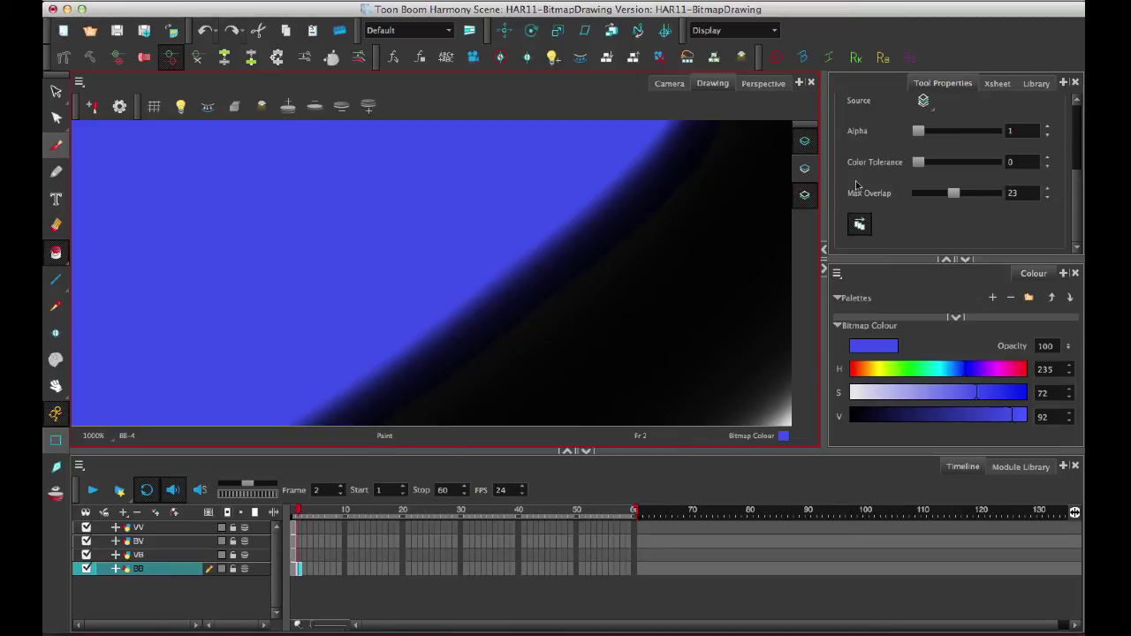
# Step: Undo the fill and refill the BB circle with Max Overlap set to 6
pyautogui.press('super+z')
pyautogui.moveTo(954, 193); pyautogui.dragTo(927, 198)
pyautogui.click(534, 217)
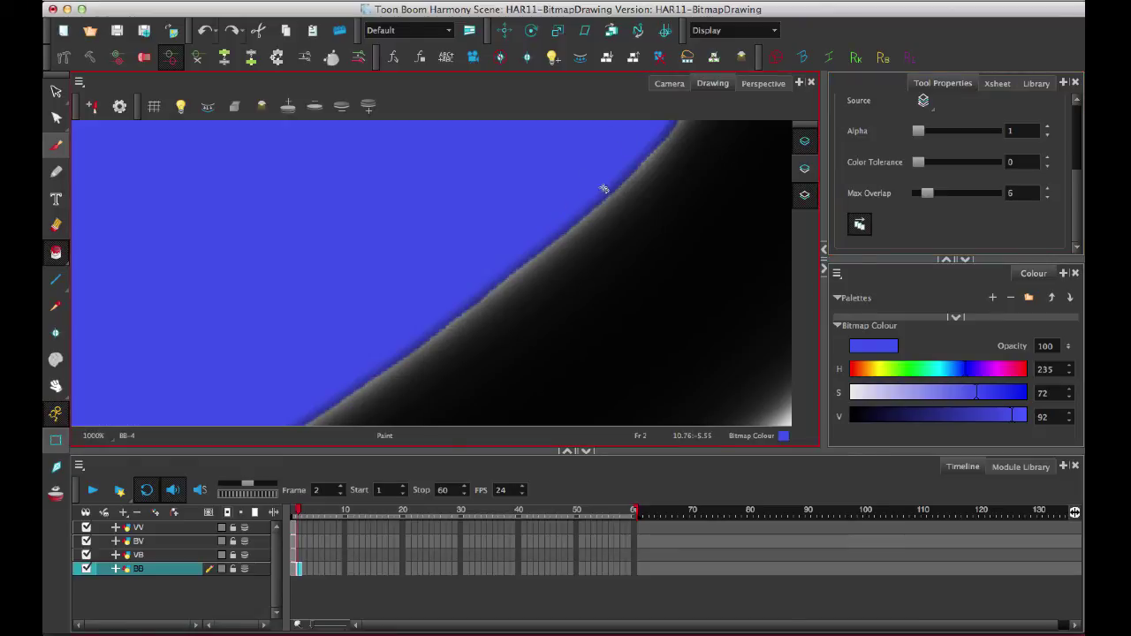
# Step: Refill the BB circle with Alpha 148, Color Tolerance 50 and Max Overlap 0, and return Color Tolerance to 0
pyautogui.click(535, 210)
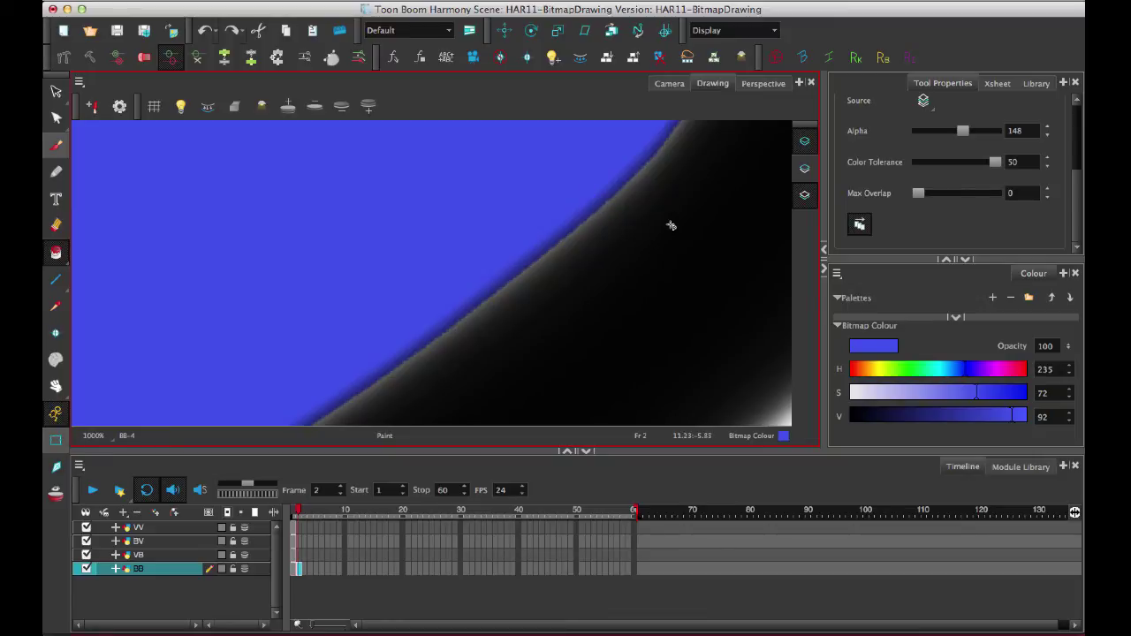
pyautogui.moveTo(995, 162); pyautogui.dragTo(896, 174)
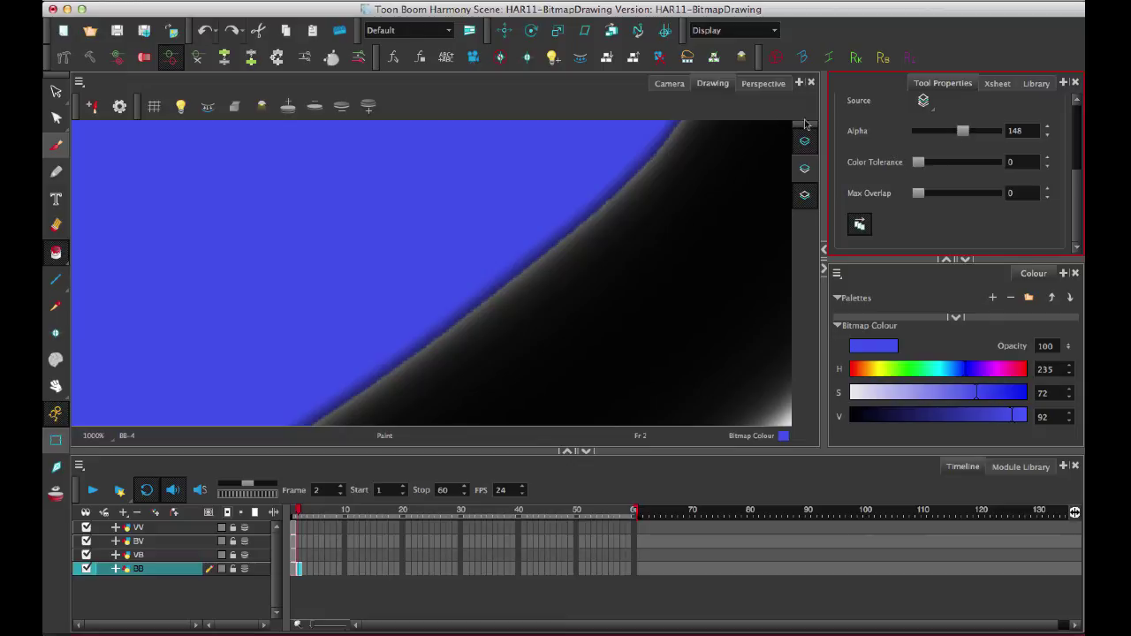
# Step: Raise Alpha to 255 with the previous fill removed, then lower Alpha and try another fill in the BB circle
pyautogui.moveTo(963, 131); pyautogui.dragTo(997, 131)
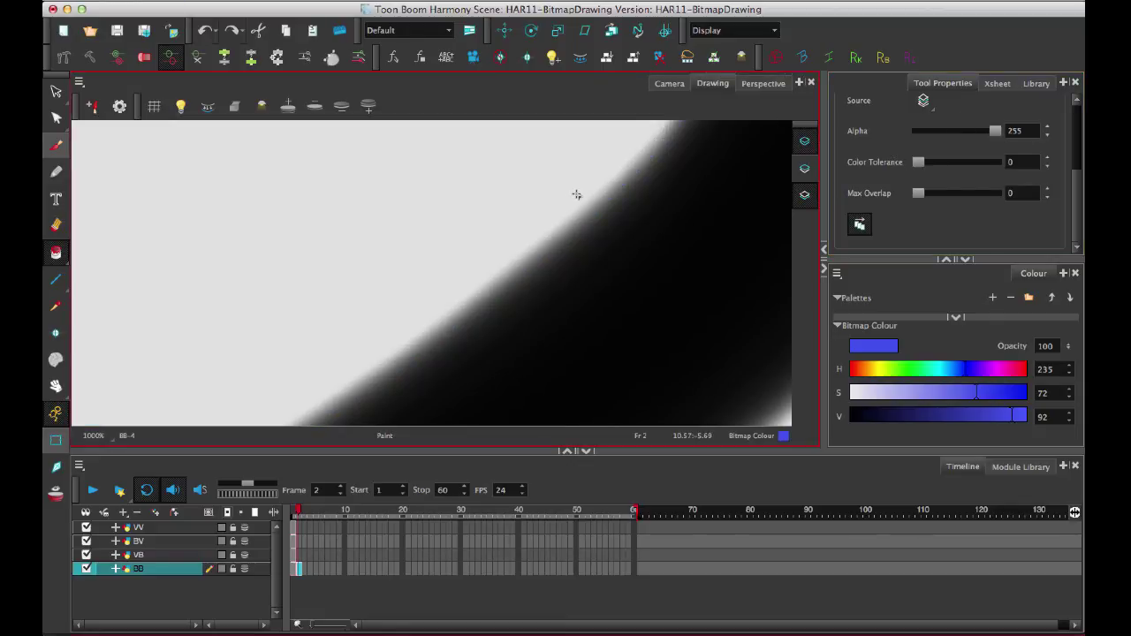
pyautogui.moveTo(996, 132); pyautogui.dragTo(942, 131)
pyautogui.click(522, 195)
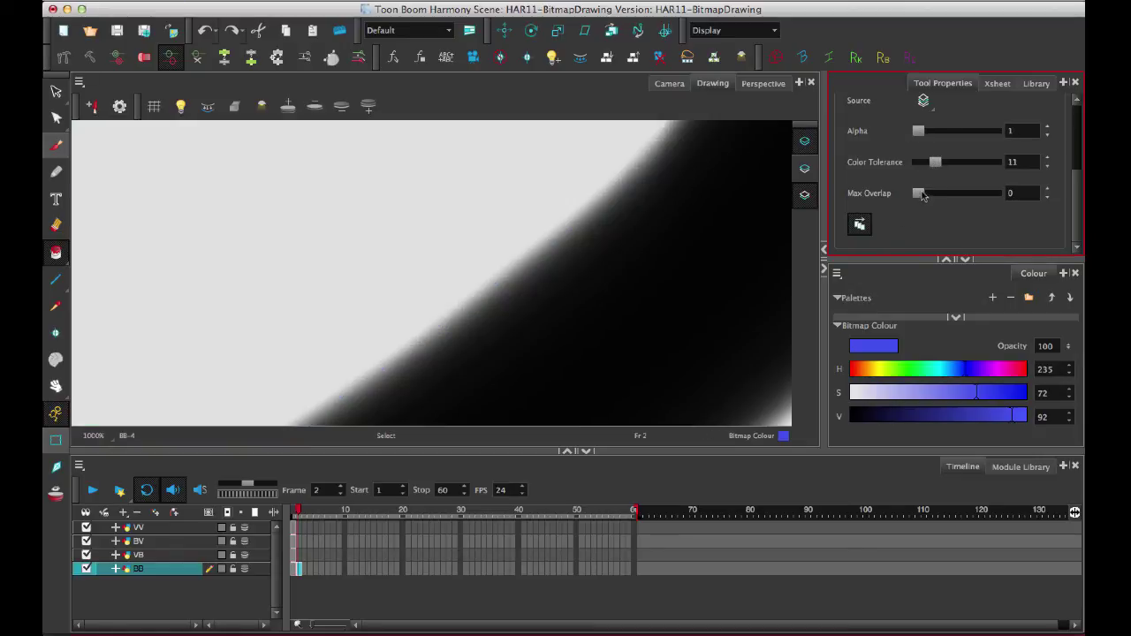
# Step: Set Max Overlap to 18 and fill the BB circle with the blue bitmap colour
pyautogui.moveTo(921, 194); pyautogui.dragTo(947, 195)
pyautogui.scroll(-2, 517, 255)
pyautogui.scroll(-2, 517, 255)
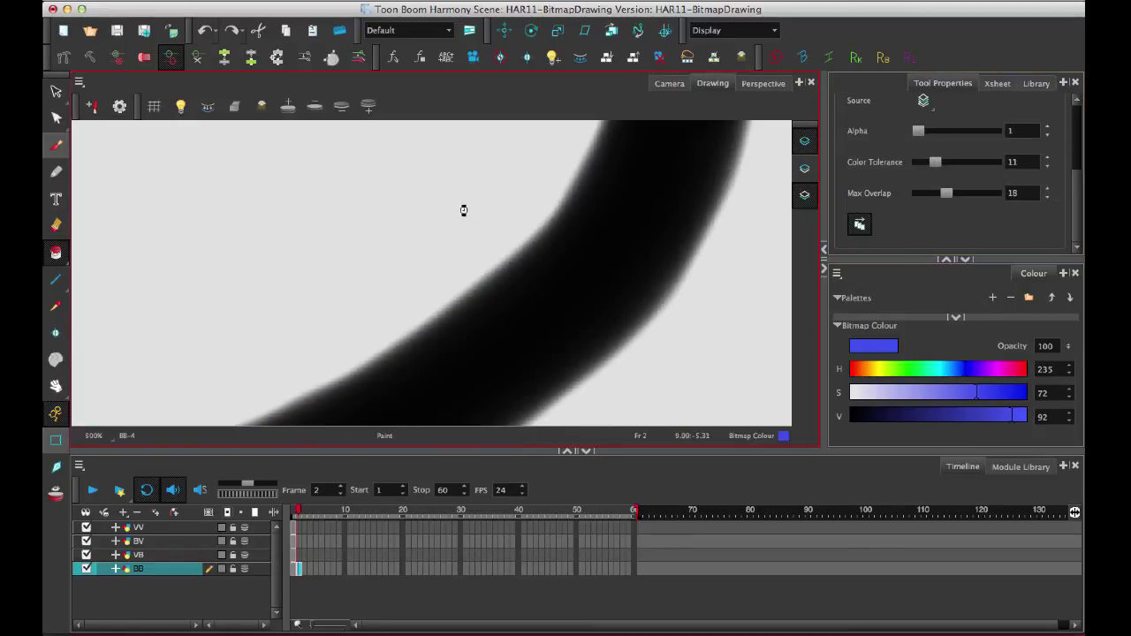
pyautogui.click(465, 199)
pyautogui.scroll(-2, 589, 247)
pyautogui.scroll(-4, 497, 185)
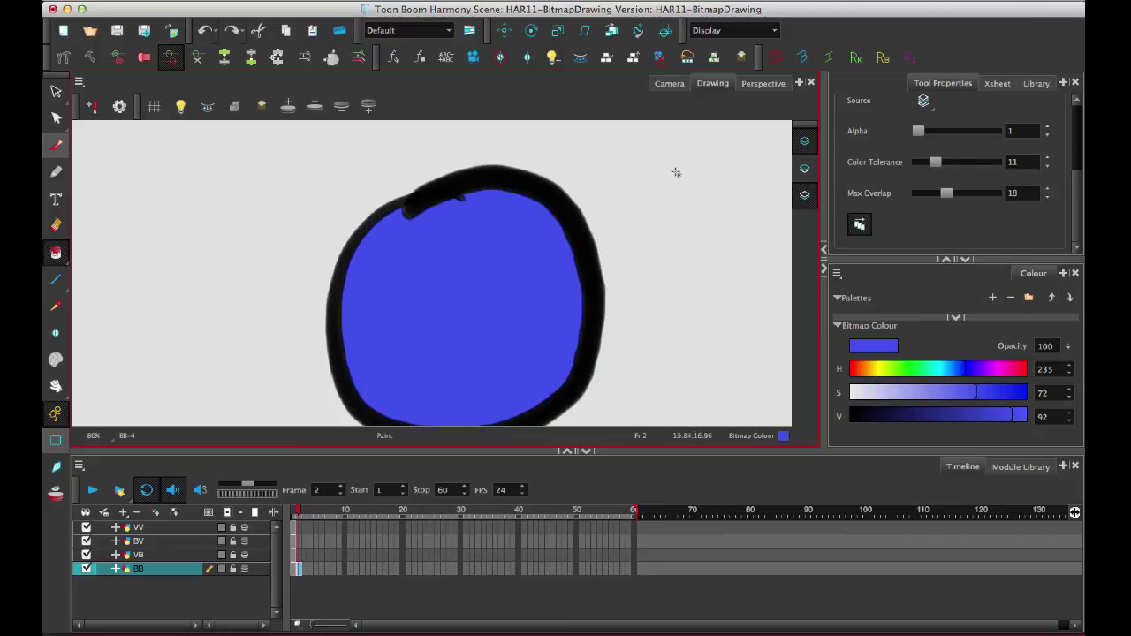
pyautogui.click(1069, 194)
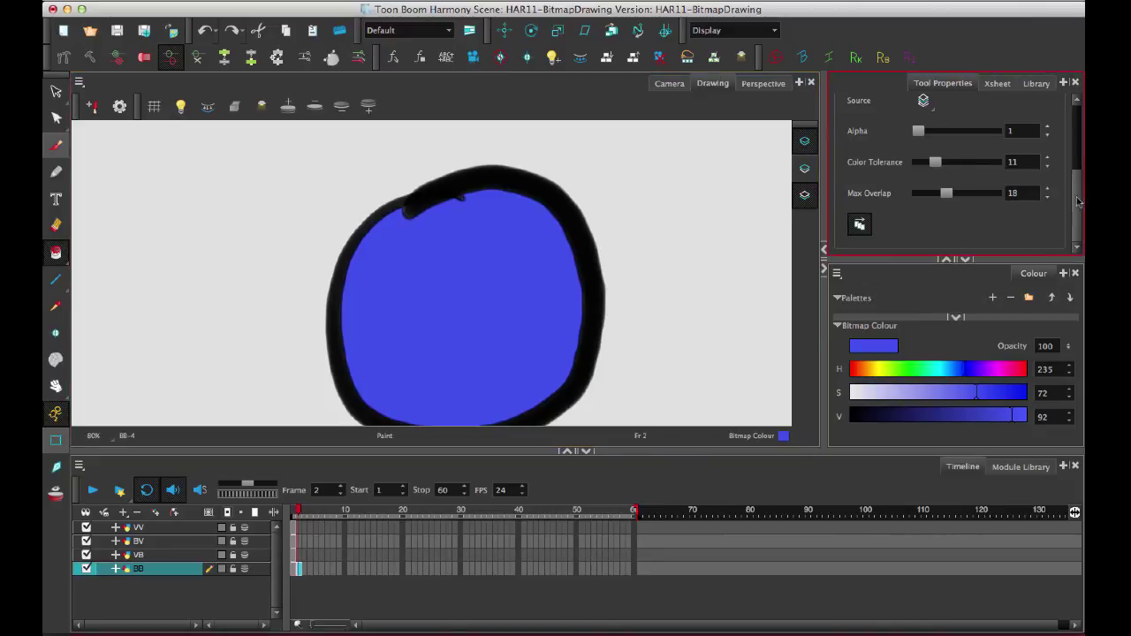
pyautogui.scroll(2, 1052, 168)
pyautogui.scroll(-3, 1023, 131)
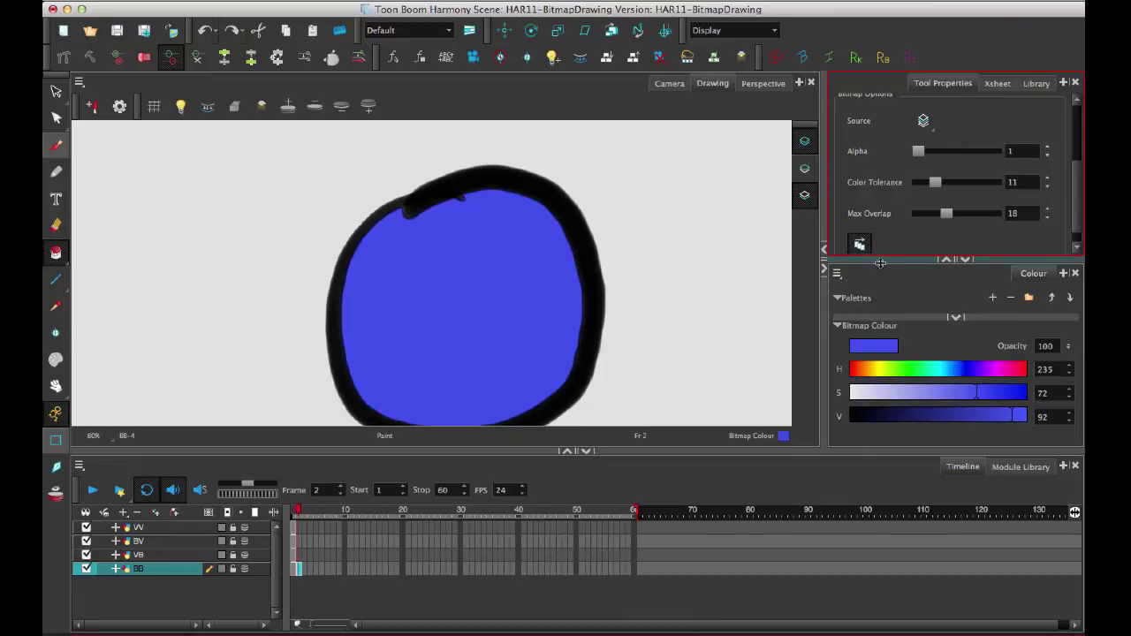
# Step: Check the cells following the BB drawing, then return to its frame 1 with the whole circle in view
pyautogui.click(296, 570)
pyautogui.click(299, 570)
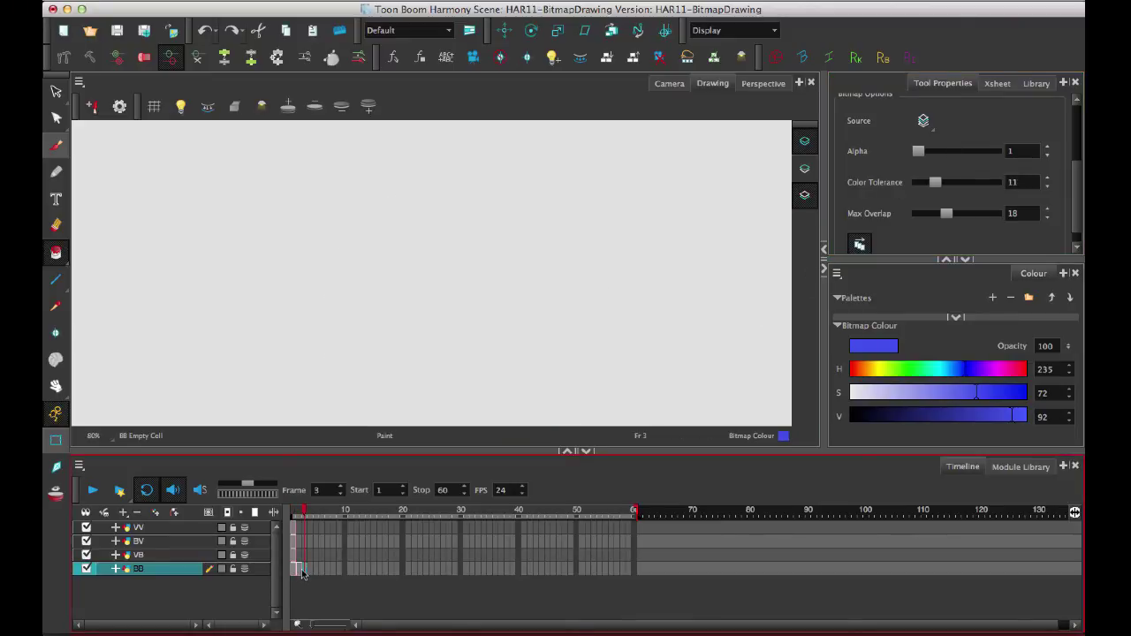
pyautogui.press('F5')
pyautogui.click(295, 568)
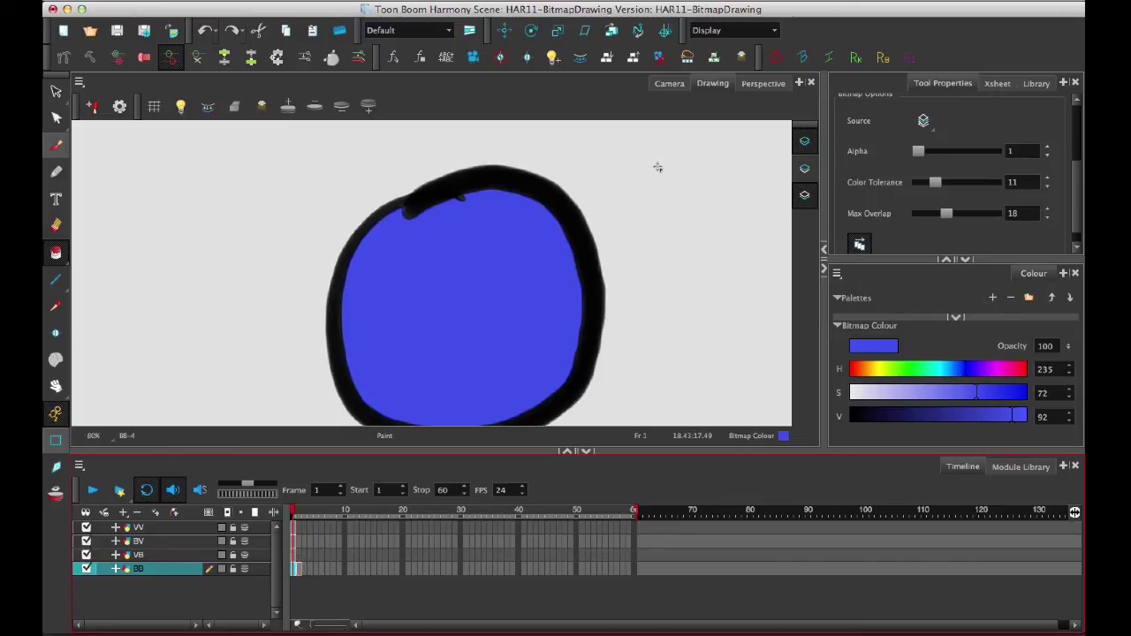
pyautogui.scroll(-2, 566, 260)
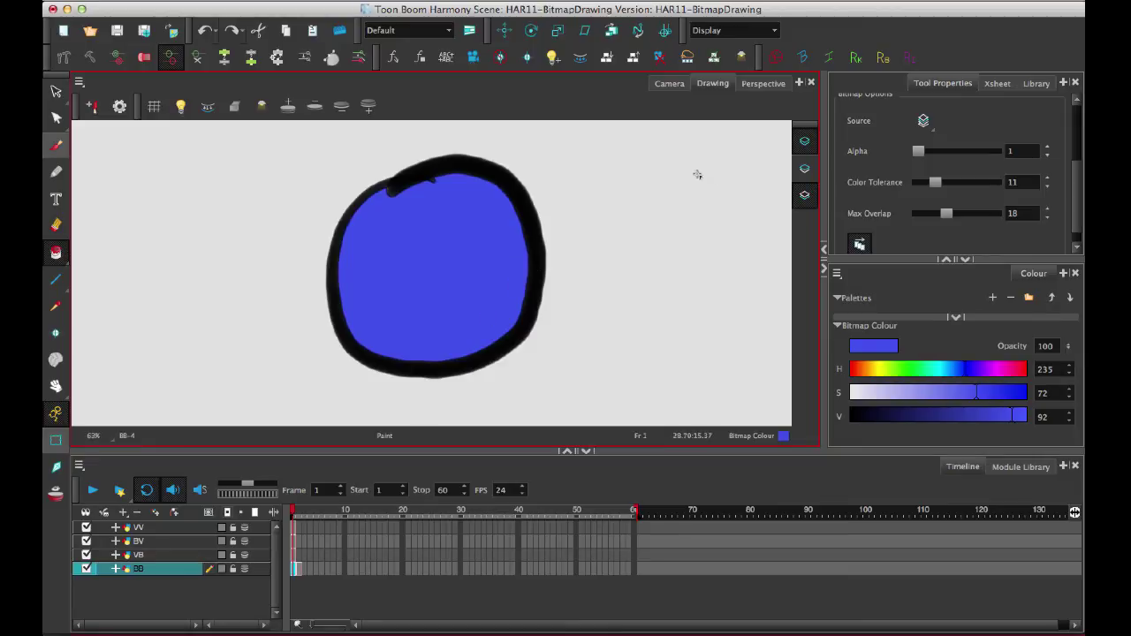
# Step: Compare the finished drawings on frame 1 of the VV, BV, VB and BB layers, ending on VV
pyautogui.click(294, 528)
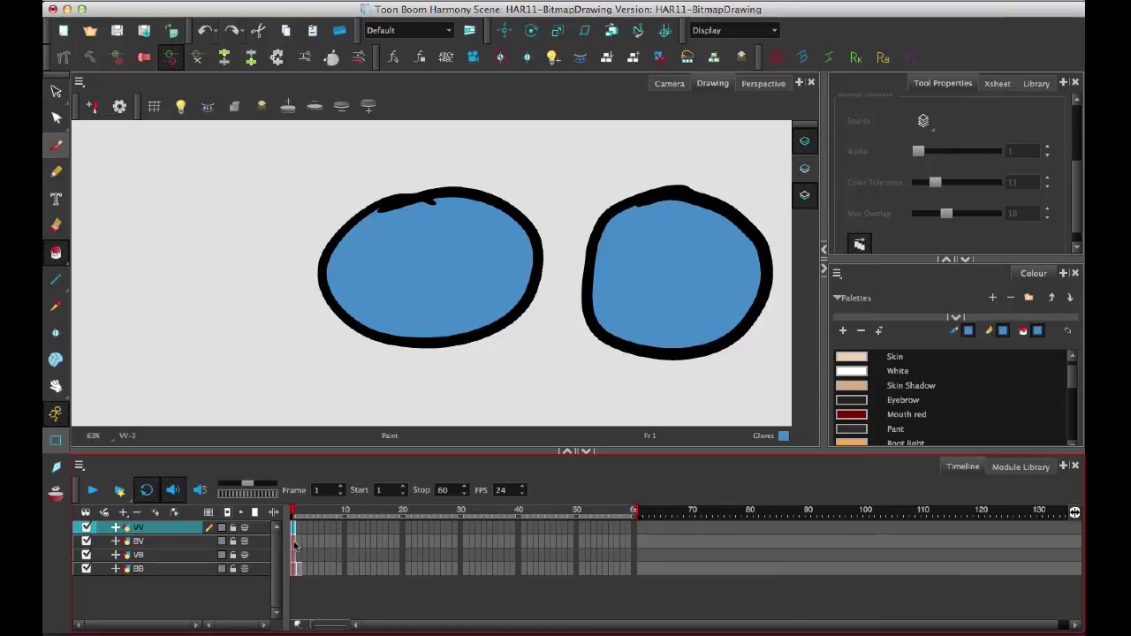
pyautogui.click(294, 542)
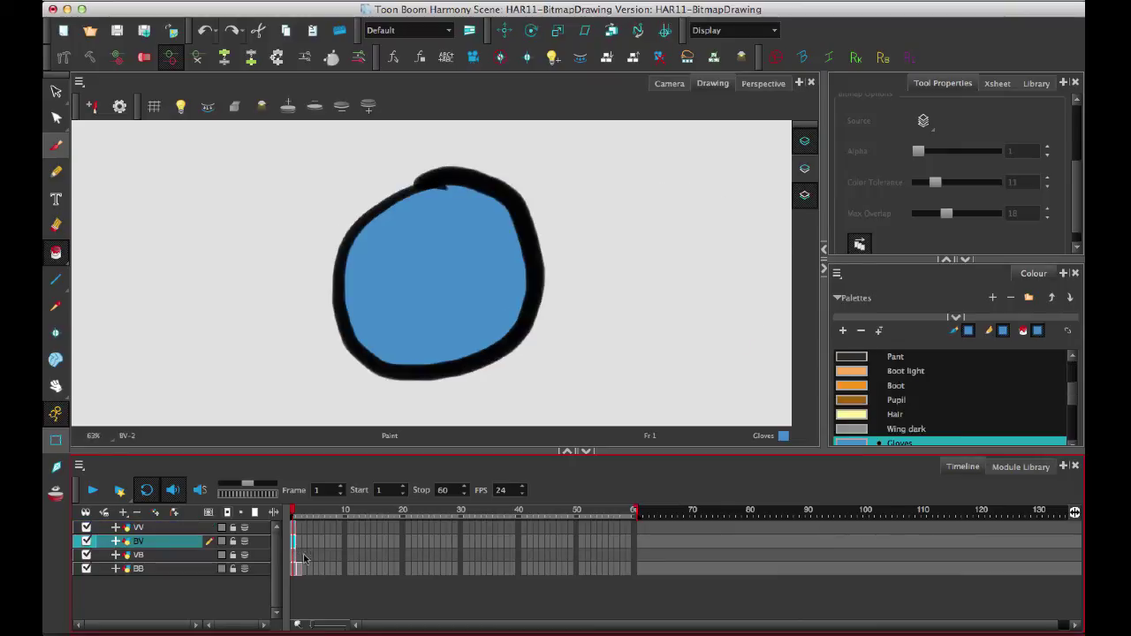
pyautogui.click(294, 555)
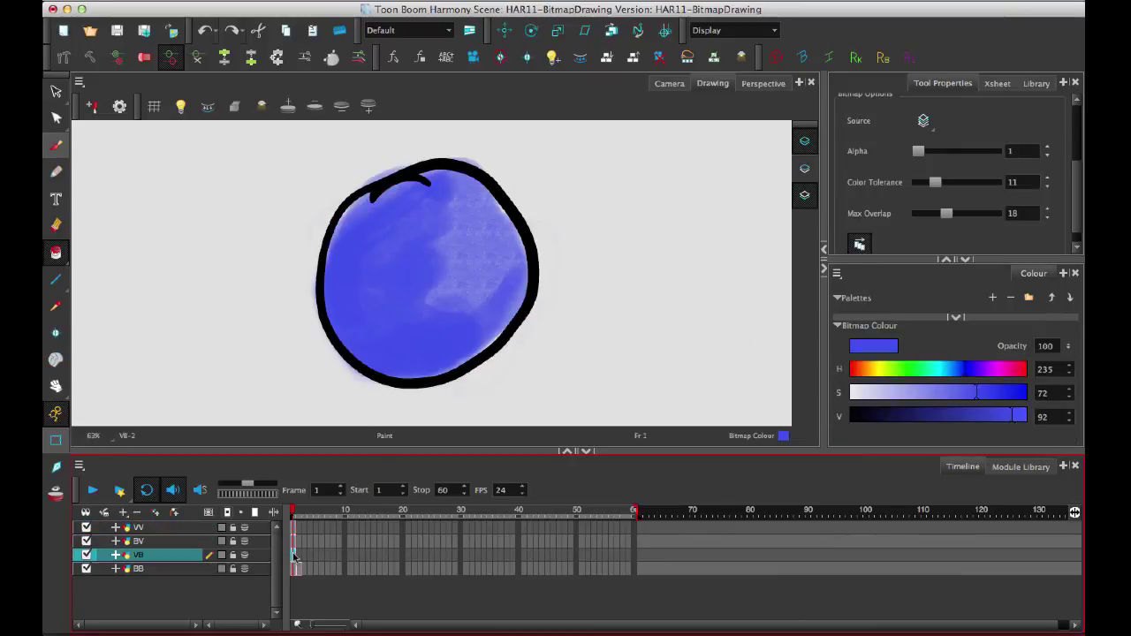
pyautogui.click(296, 570)
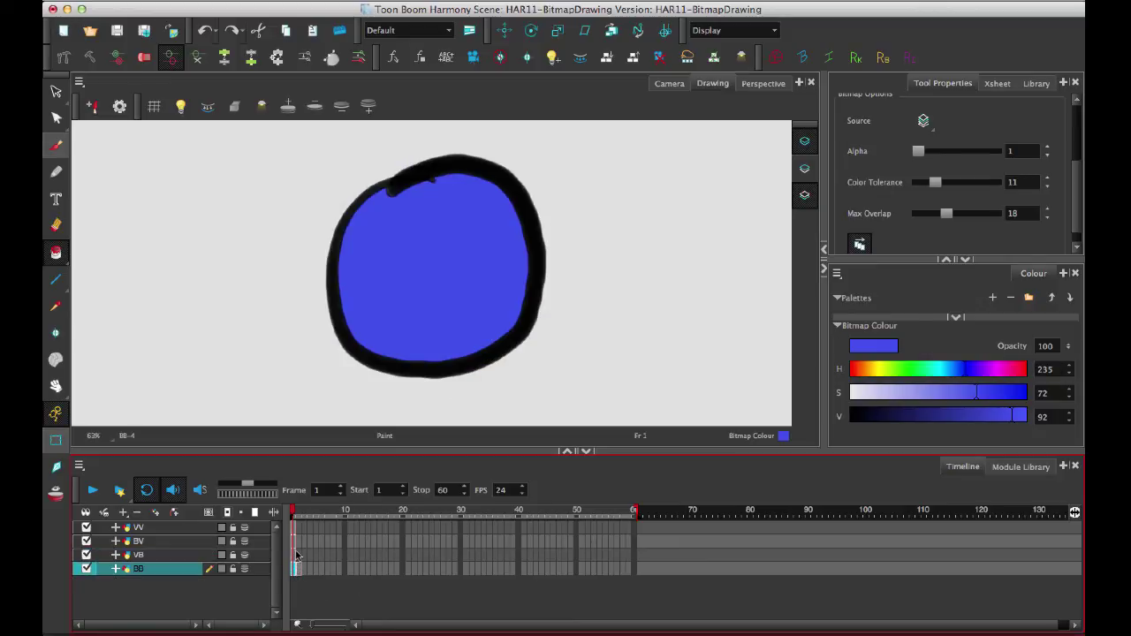
pyautogui.click(296, 555)
pyautogui.click(296, 541)
pyautogui.click(296, 527)
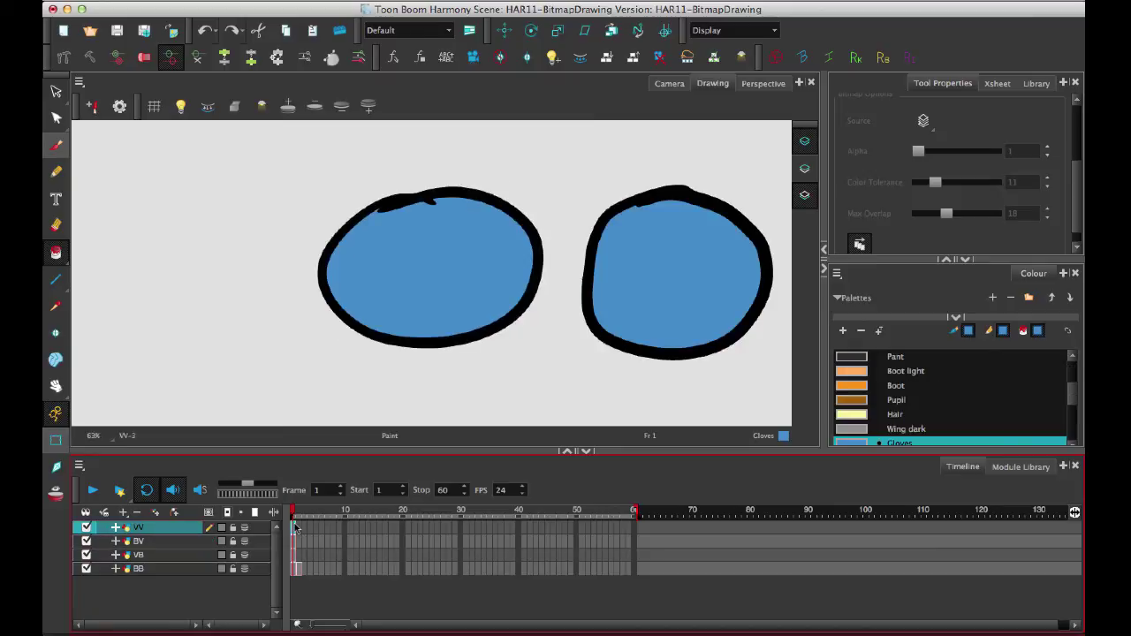